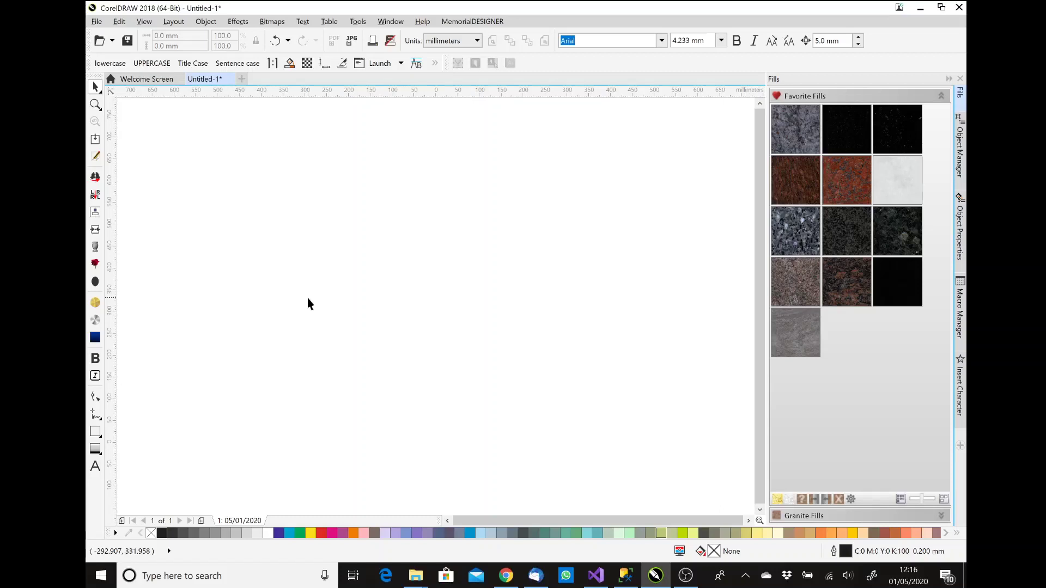
Import OGEE.cdr from Memorial Shapes > Large 2'6 x 2'0, ready to place at 762.0 × 886.113 mm
click(97, 143)
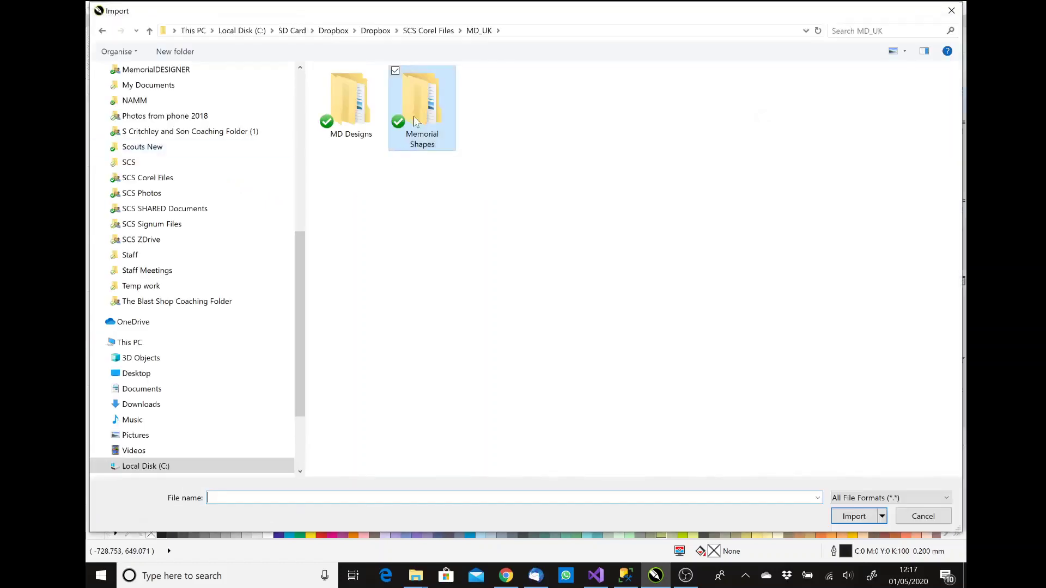
double_click(421, 113)
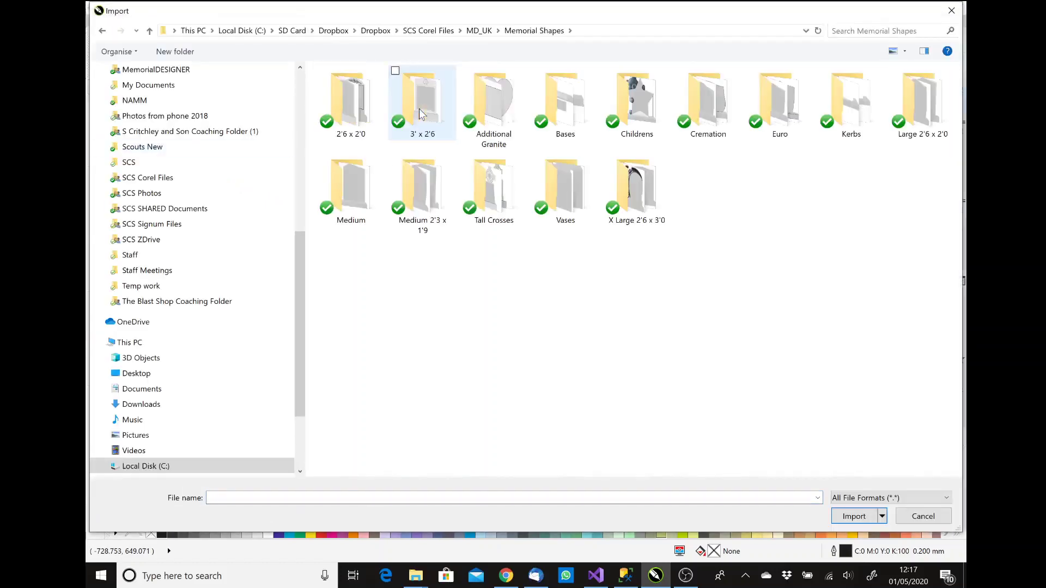
click(911, 111)
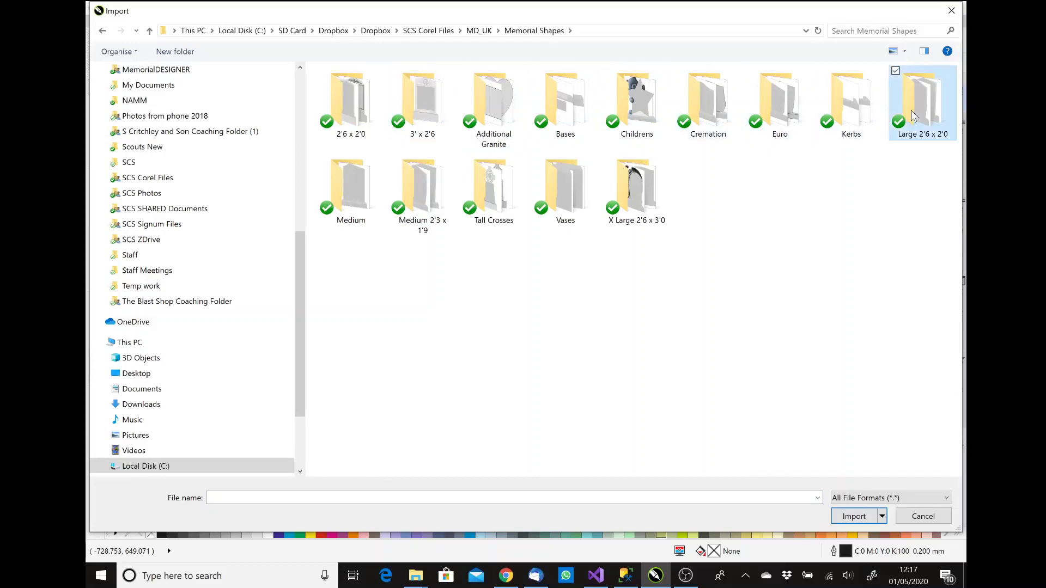
double_click(911, 110)
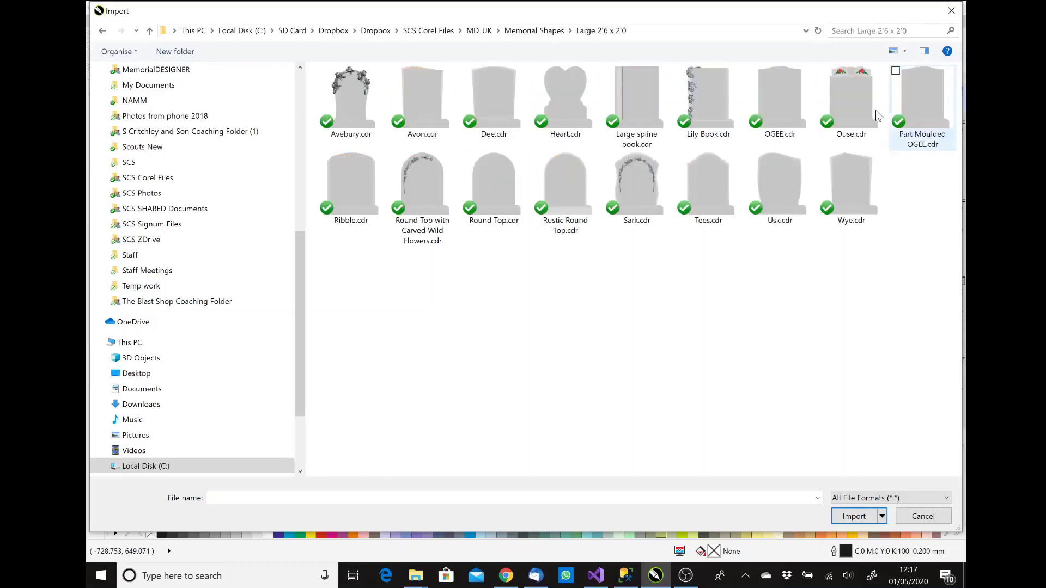
double_click(780, 109)
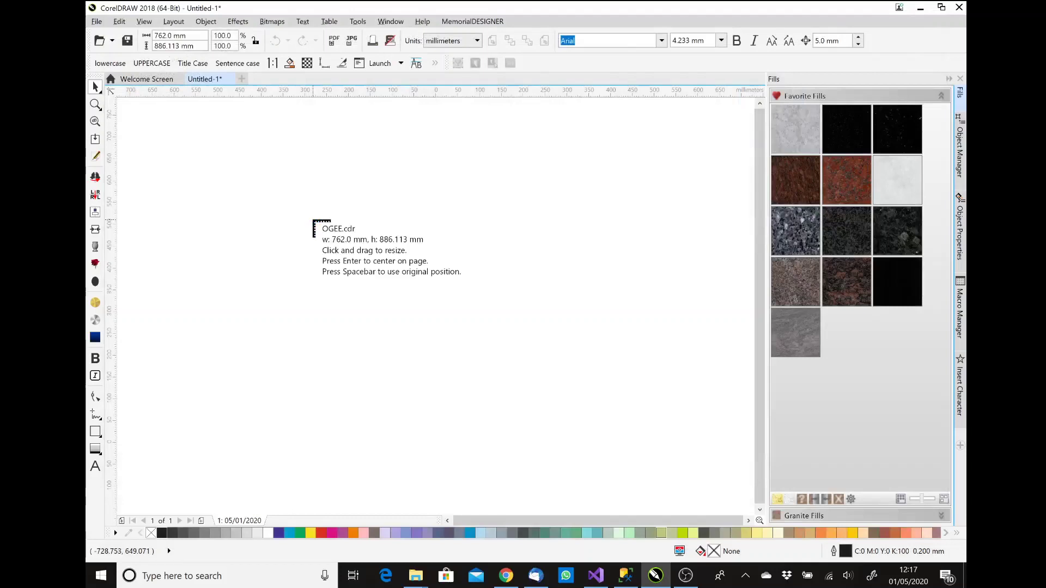
Centre the imported OGEE headstone on the page and select only its 610.846 × 758.767 mm upright
key(Return)
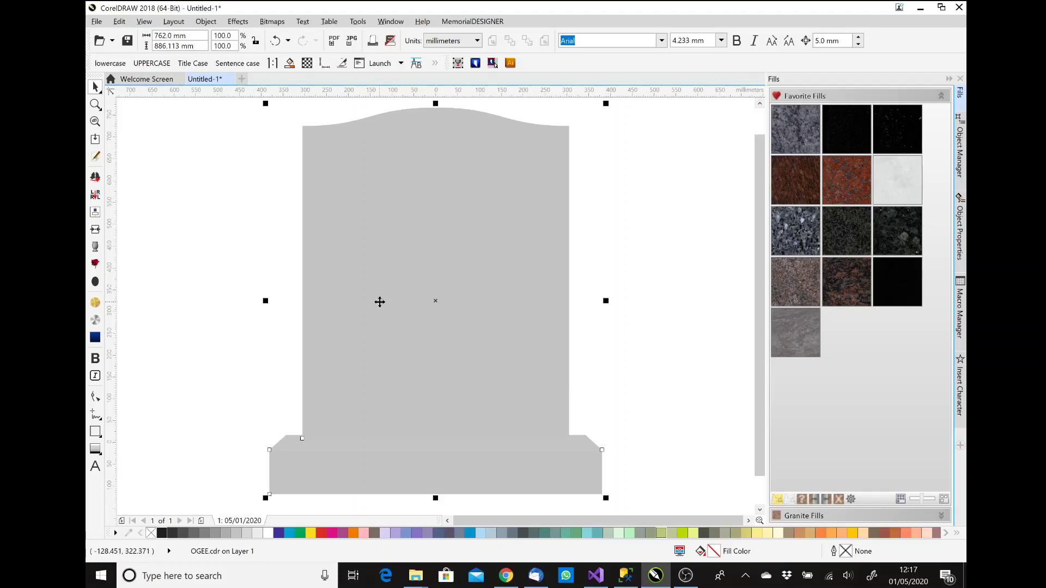
ctrl+click(408, 254)
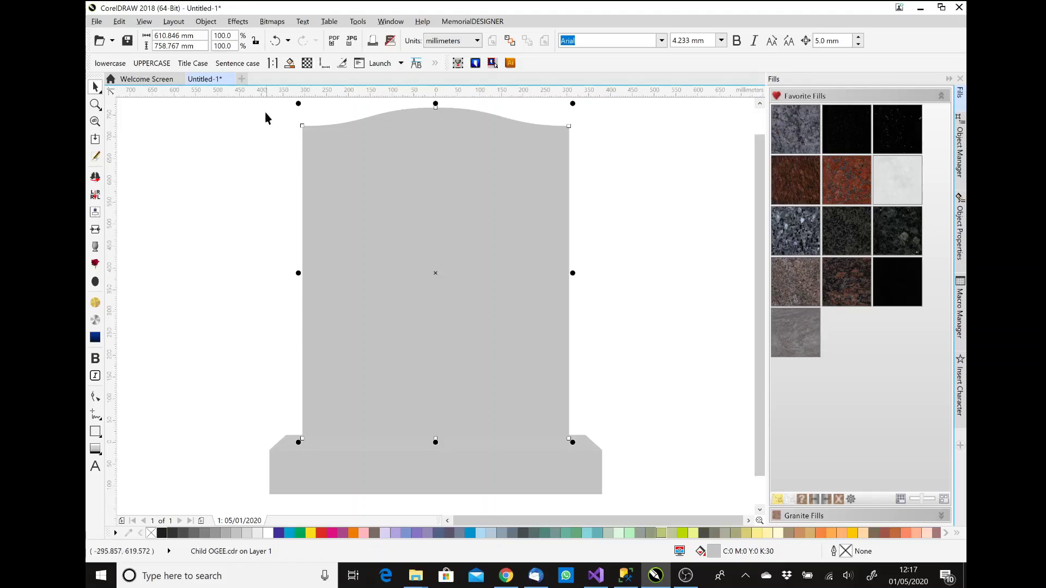
Copy the headpiece and paste a duplicate of it via the Edit menu
click(120, 22)
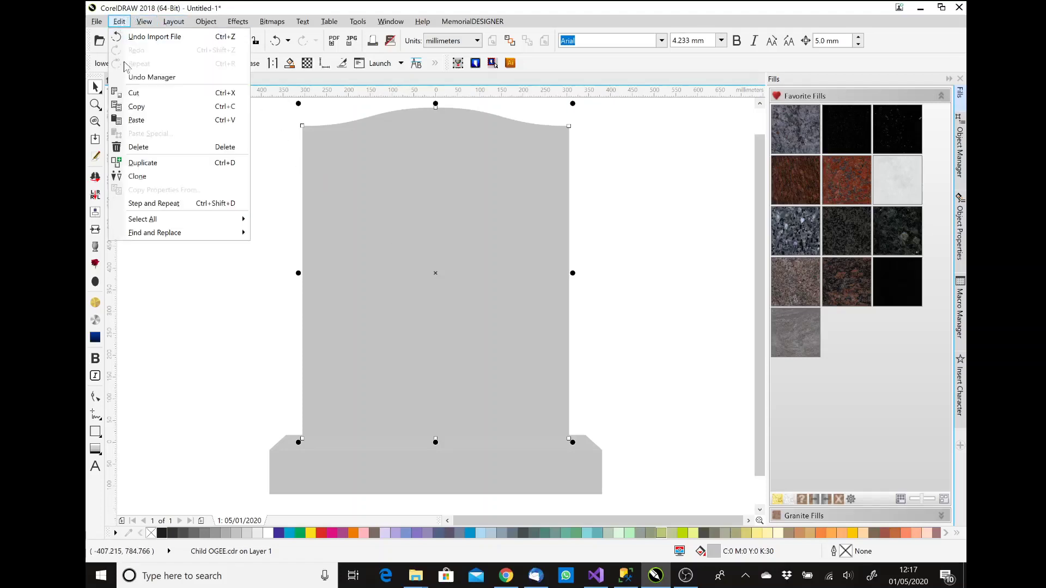
click(135, 108)
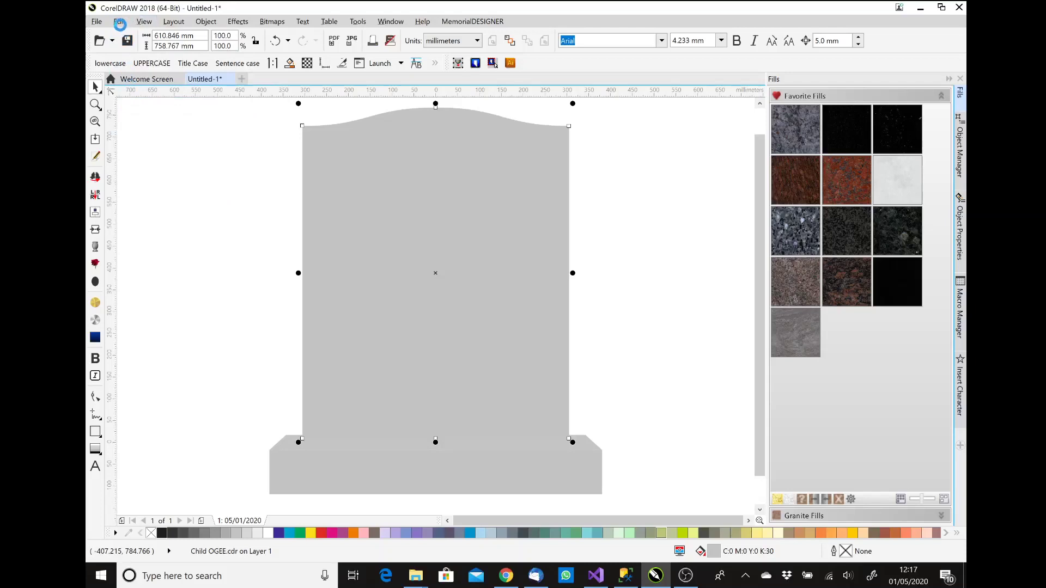
click(119, 22)
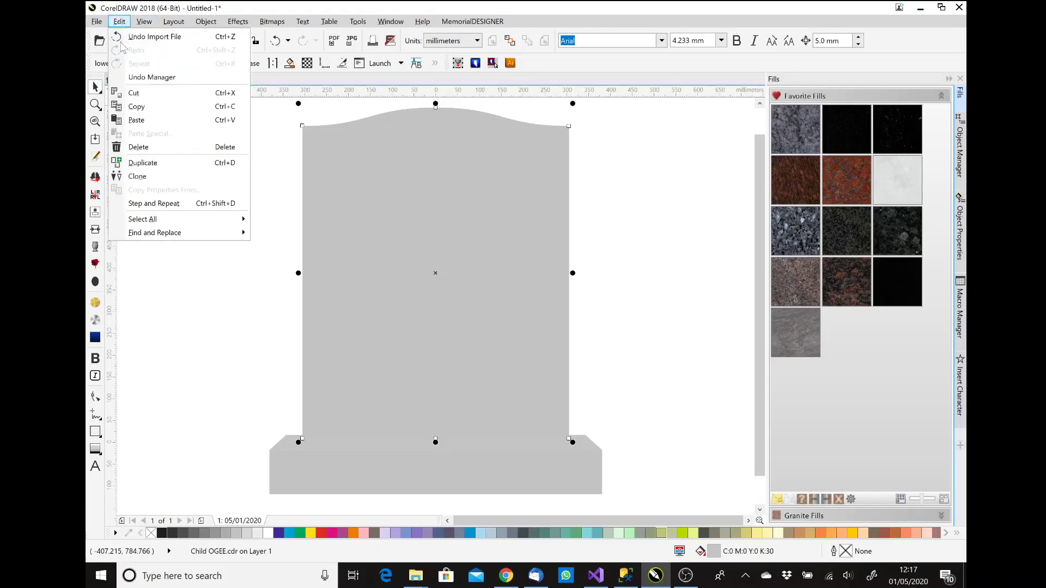
click(135, 121)
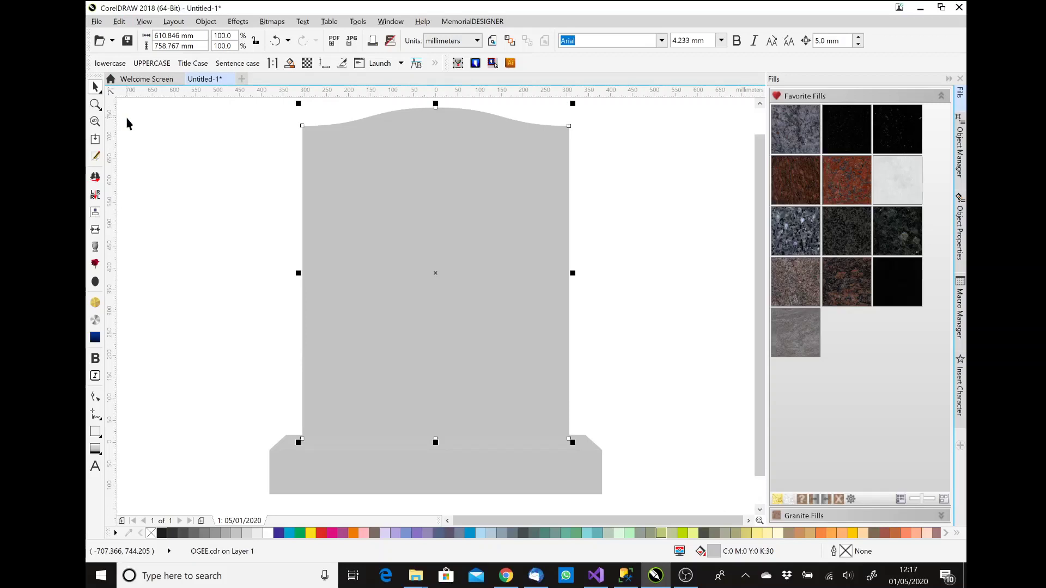
Give the pasted copy no fill and a red outline, and show the Object Manager
click(151, 534)
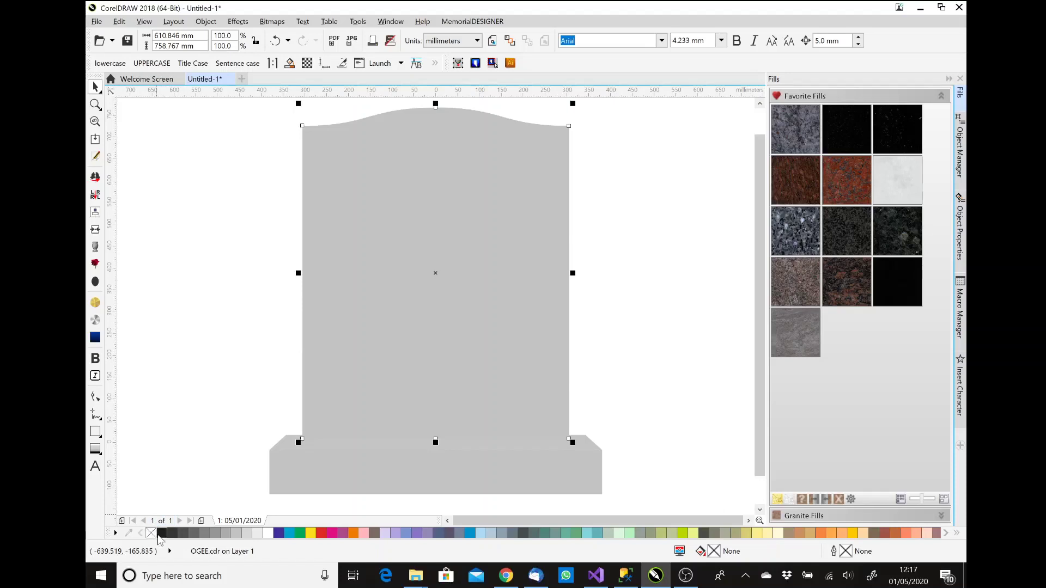
right_click(323, 535)
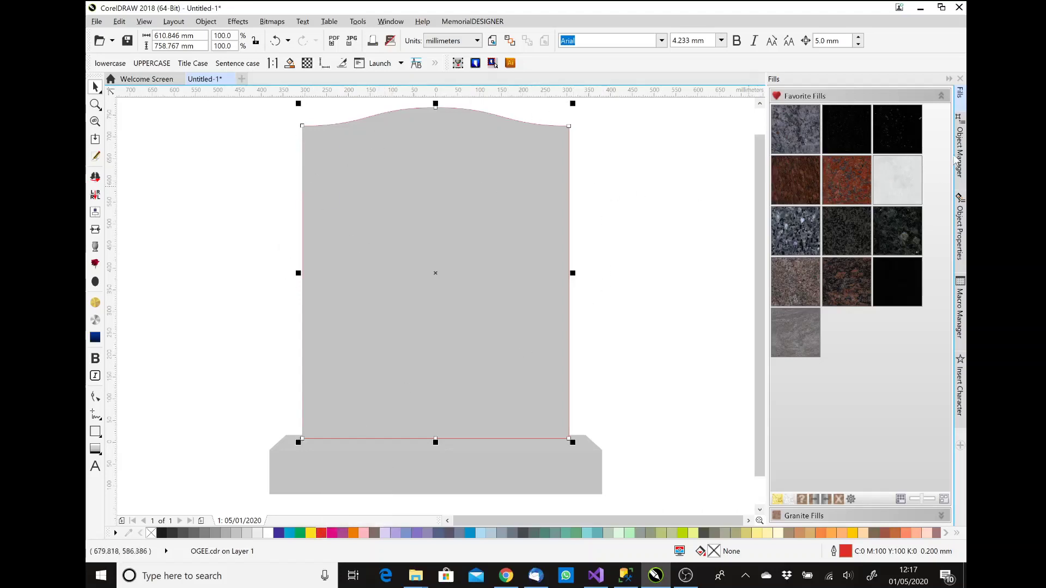
click(960, 155)
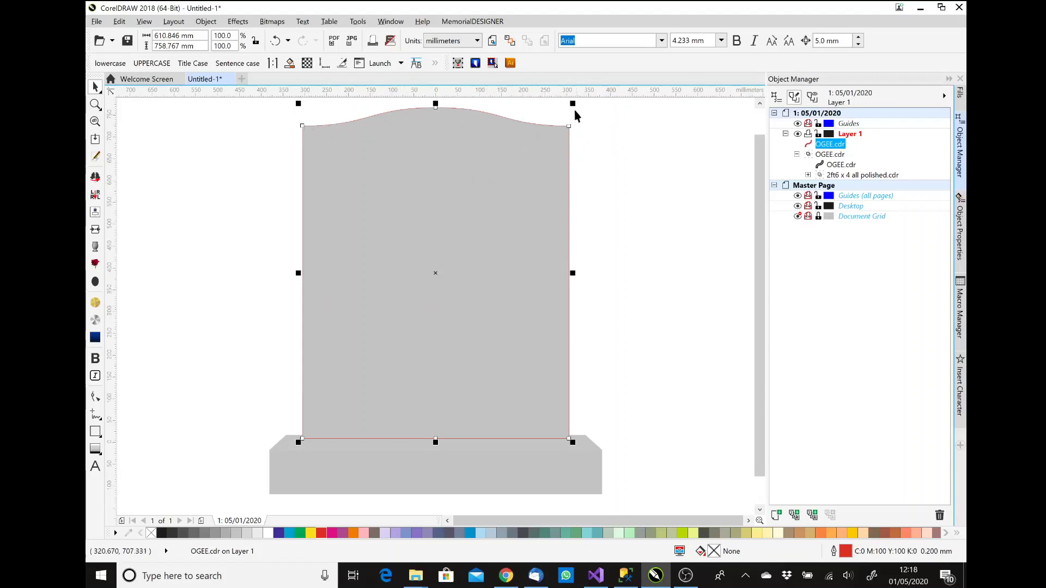
Scale the red copy proportionally to 83.4%, giving 509.187 × 632.491 mm inside the headpiece
drag(571, 104, 559, 126)
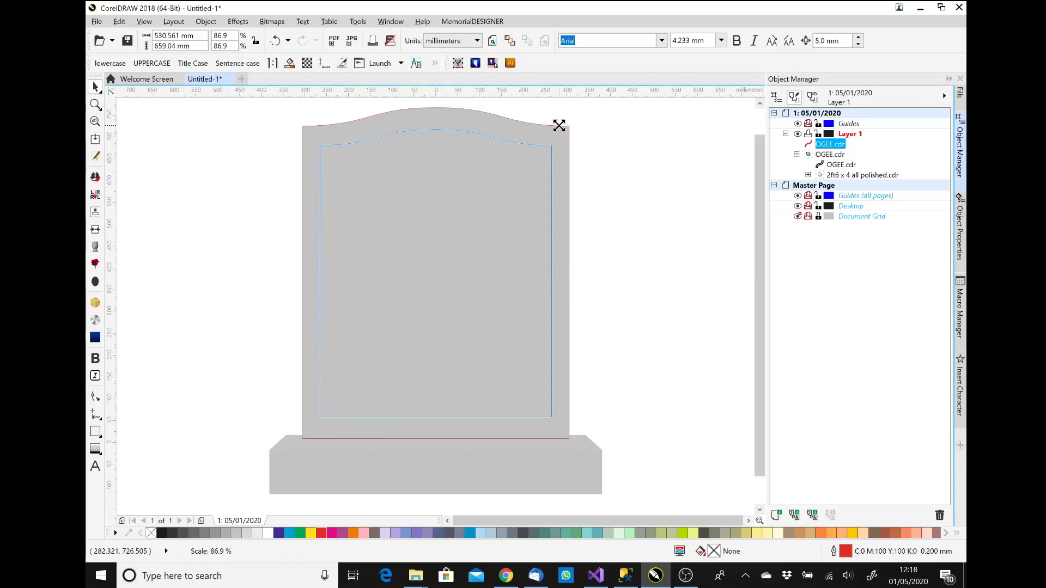
drag(558, 125, 553, 131)
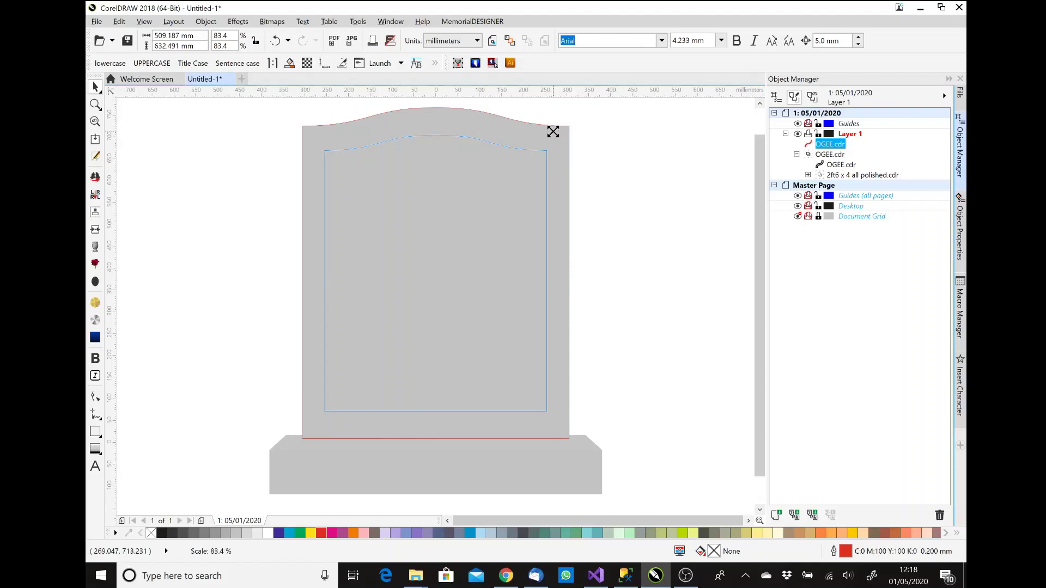
drag(553, 131, 553, 131)
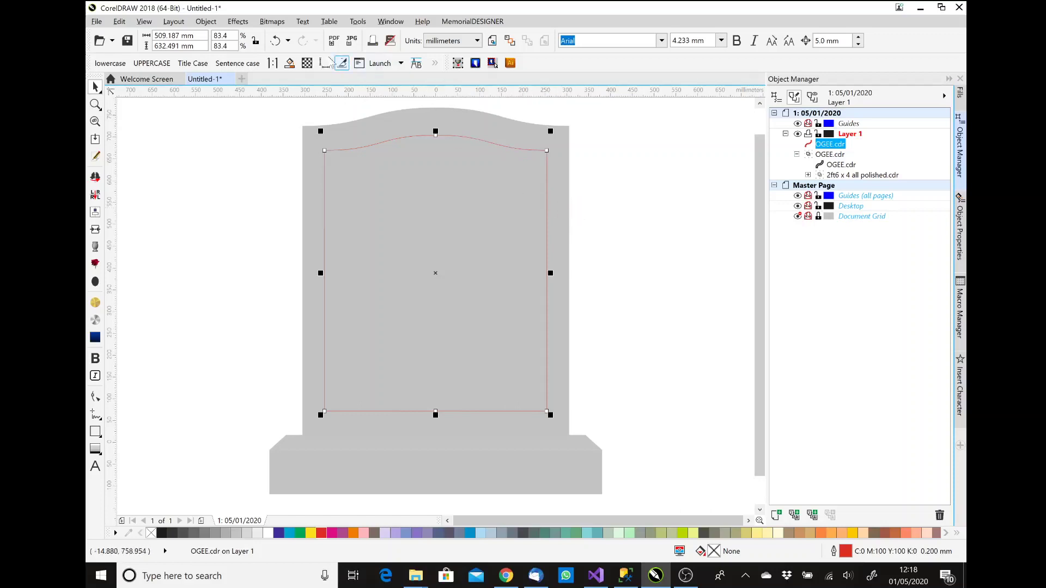
Undo the scaling, then lower the copy's top-edge nodes 15 mm with the Shape tool
click(275, 40)
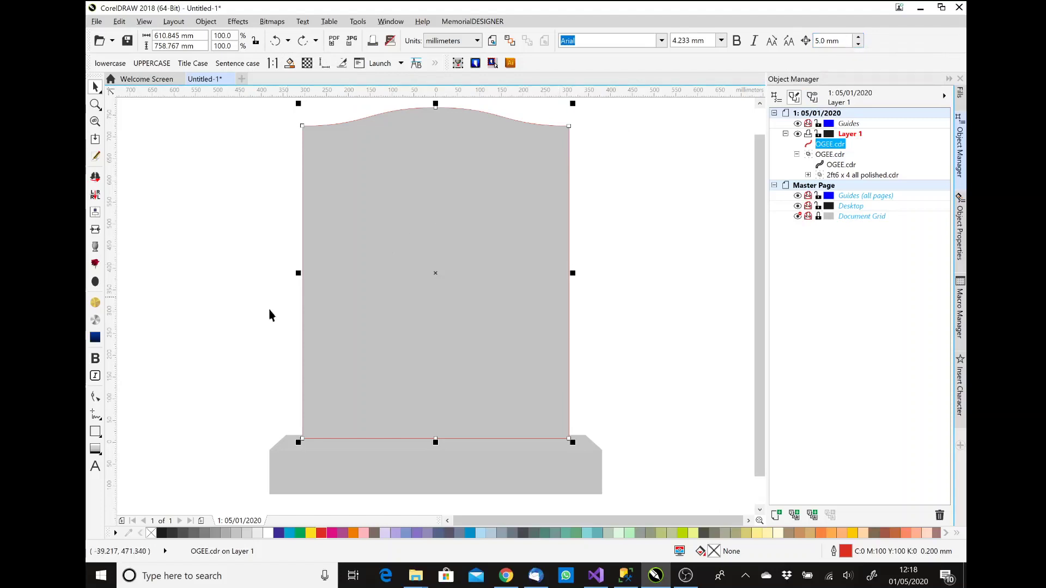
click(96, 397)
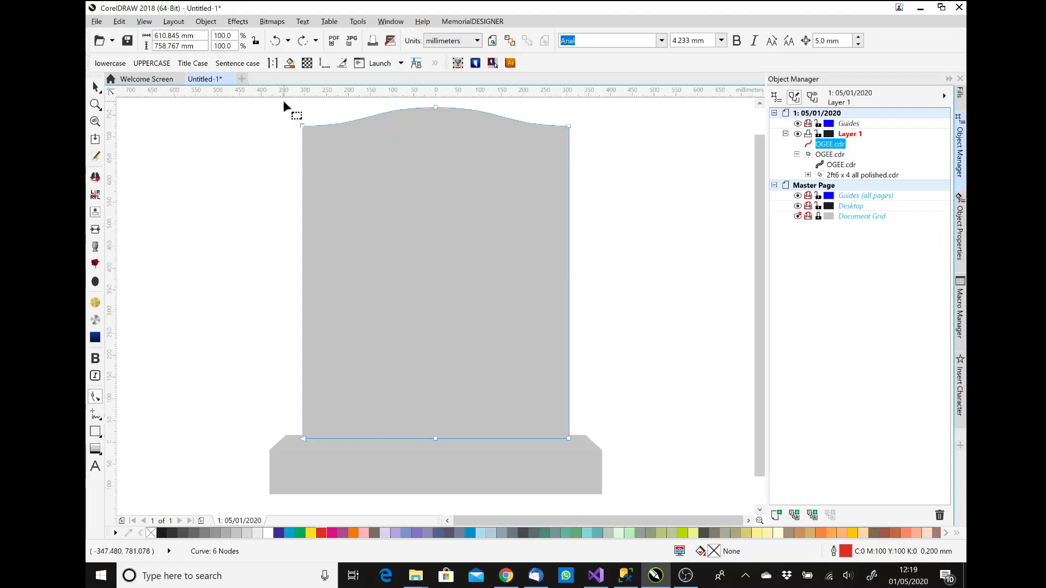
drag(285, 102, 605, 150)
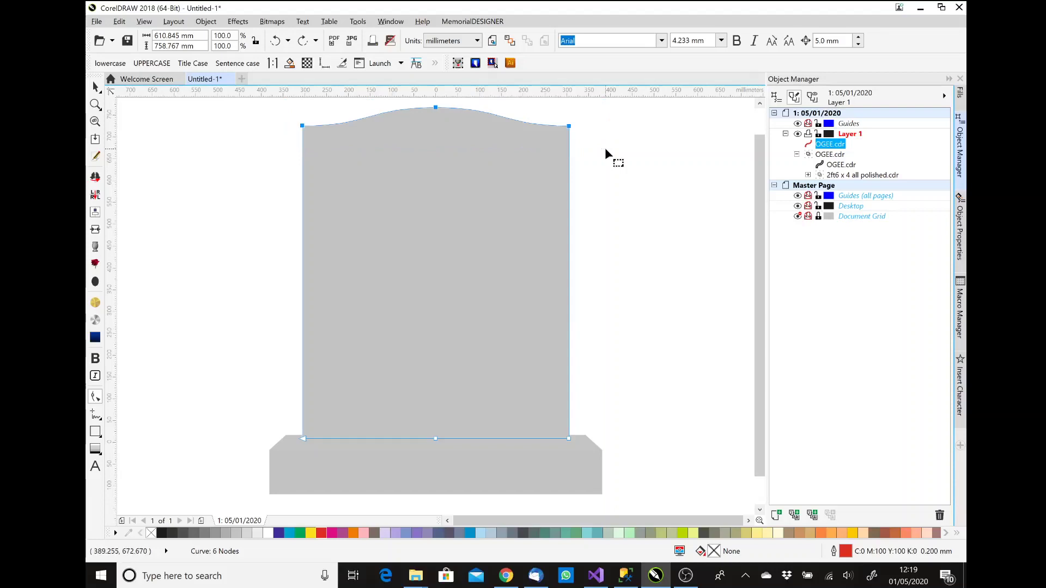
key(Down)
key(Down)
key(Down)
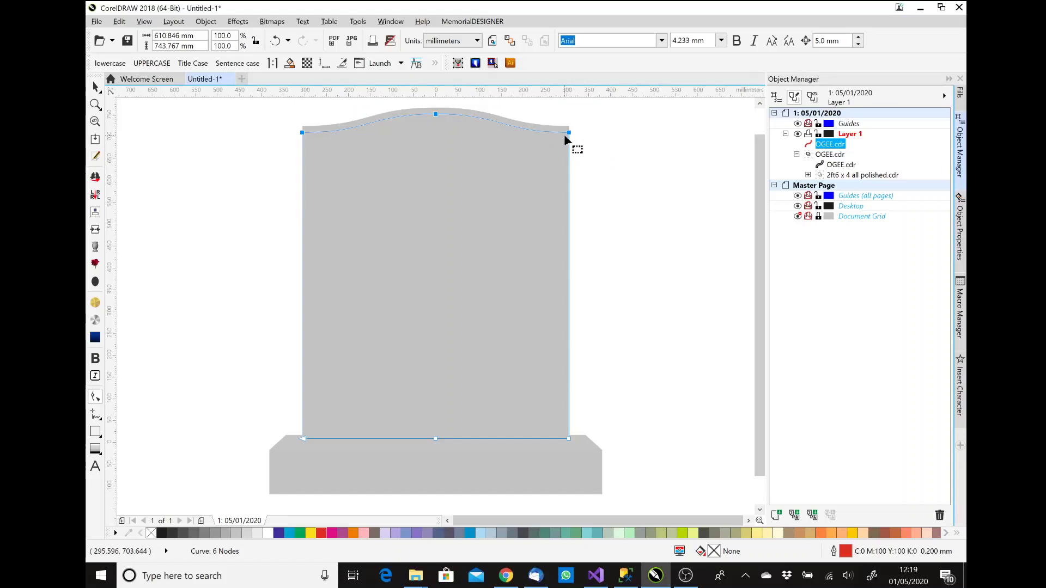
Nudge the right, left and bottom edge nodes inward, making the copy 580.846 × 728.767 mm
drag(557, 113, 585, 455)
key(Left)
key(Left)
key(Left)
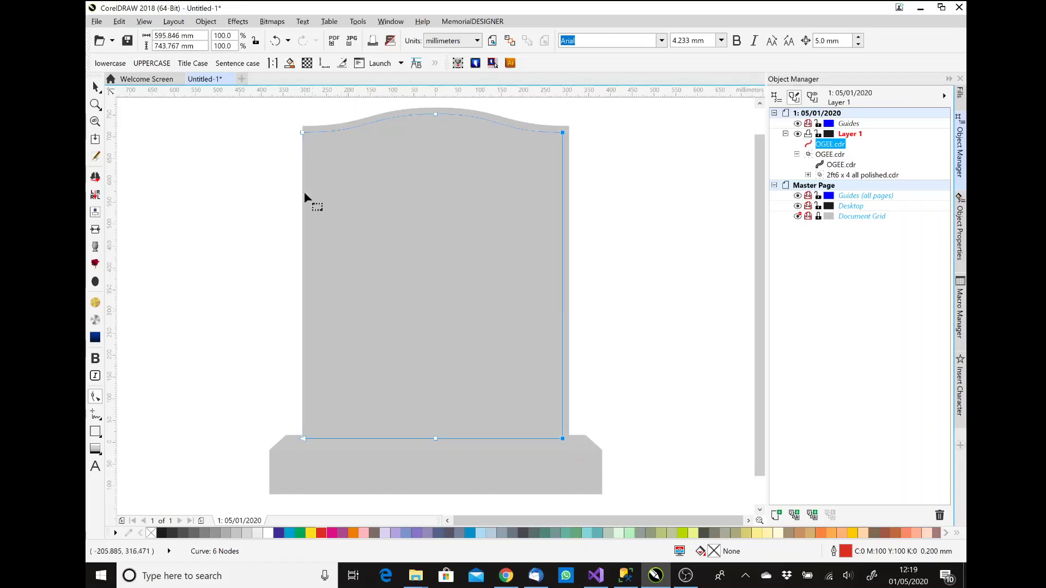
drag(330, 264, 327, 444)
key(Right)
key(Right)
key(Right)
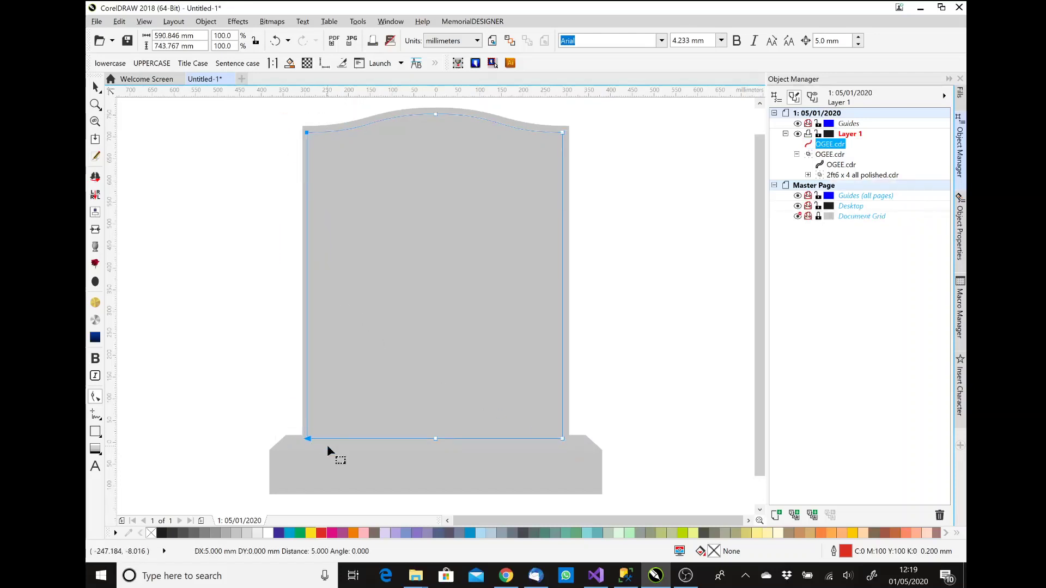
drag(286, 409, 581, 452)
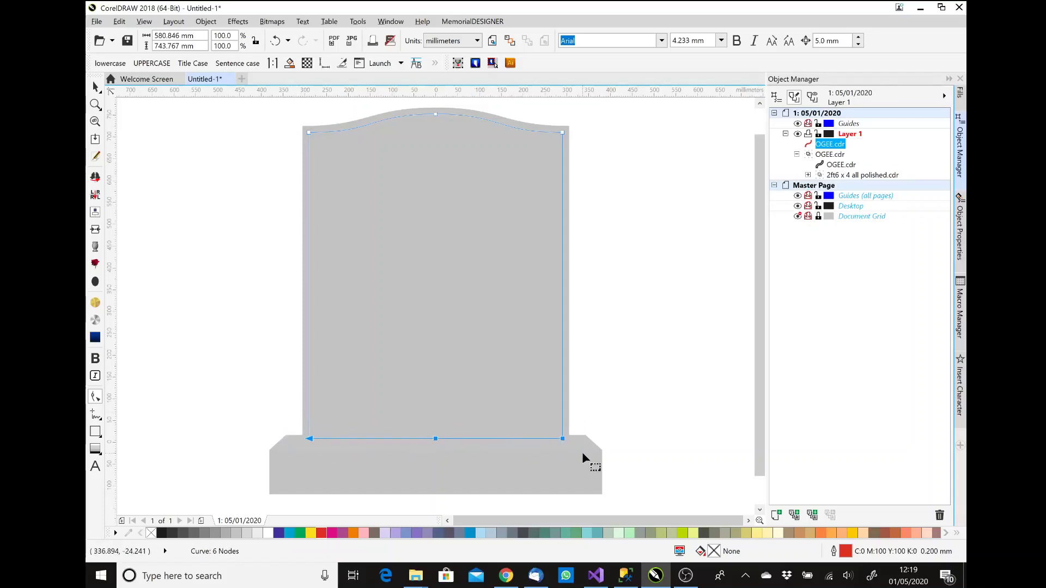
key(Up)
key(Up)
key(Up)
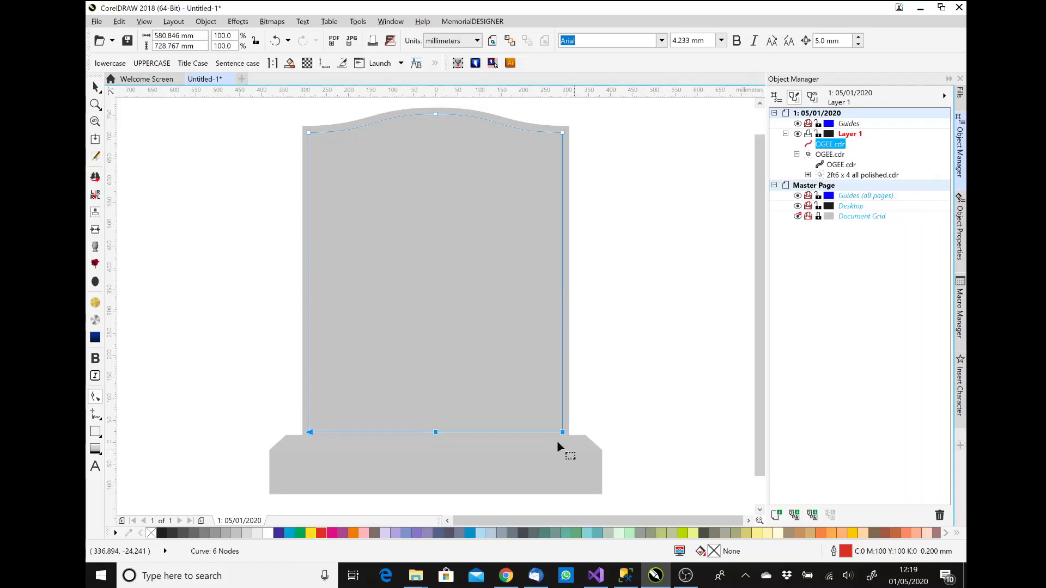
Return to the Pick tool and toggle the headstone's wireframe view
click(96, 86)
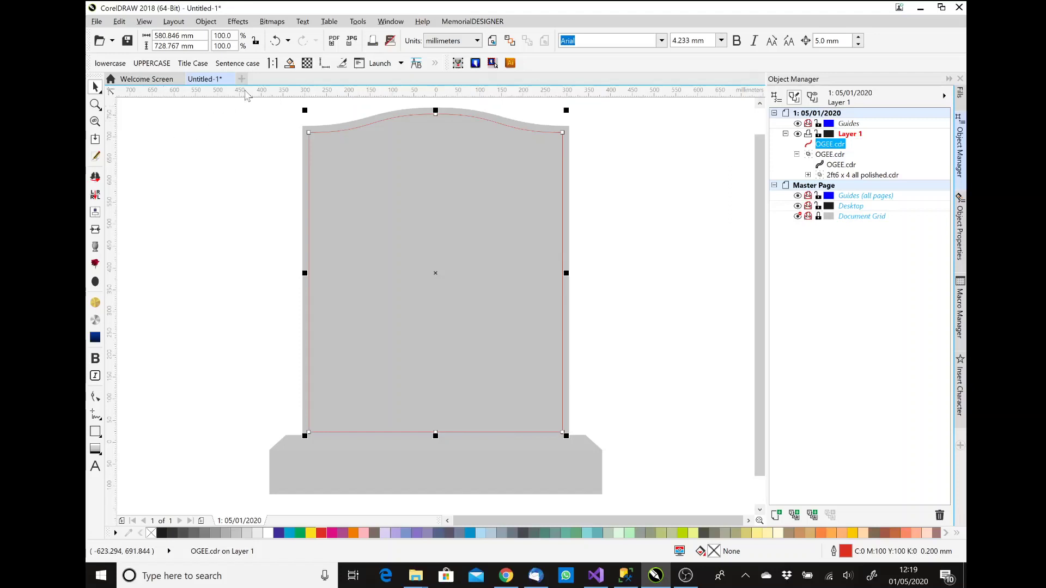
click(390, 41)
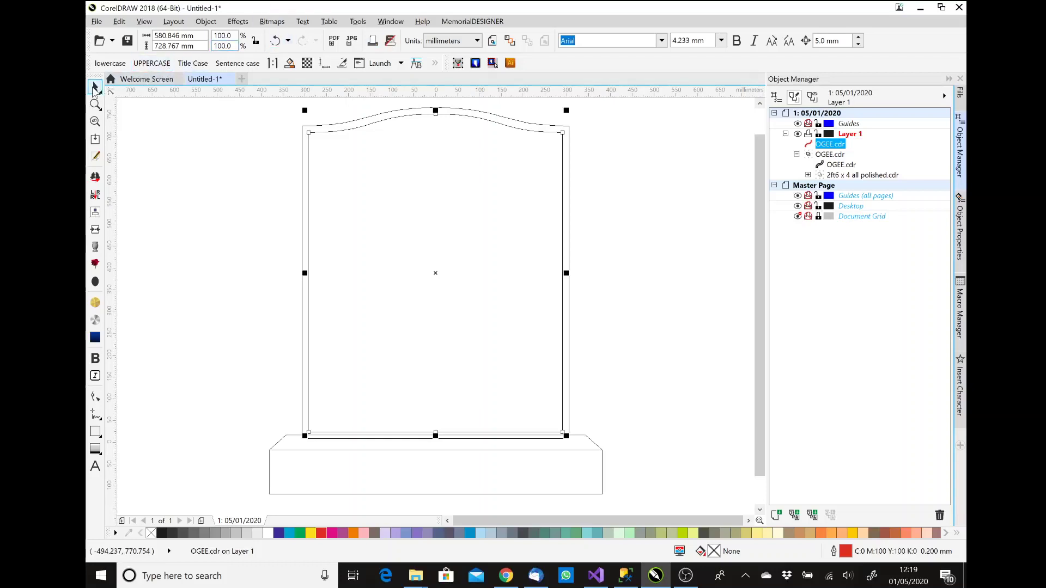
Restore the filled view and paste an in-place copy of the inset curve
click(390, 44)
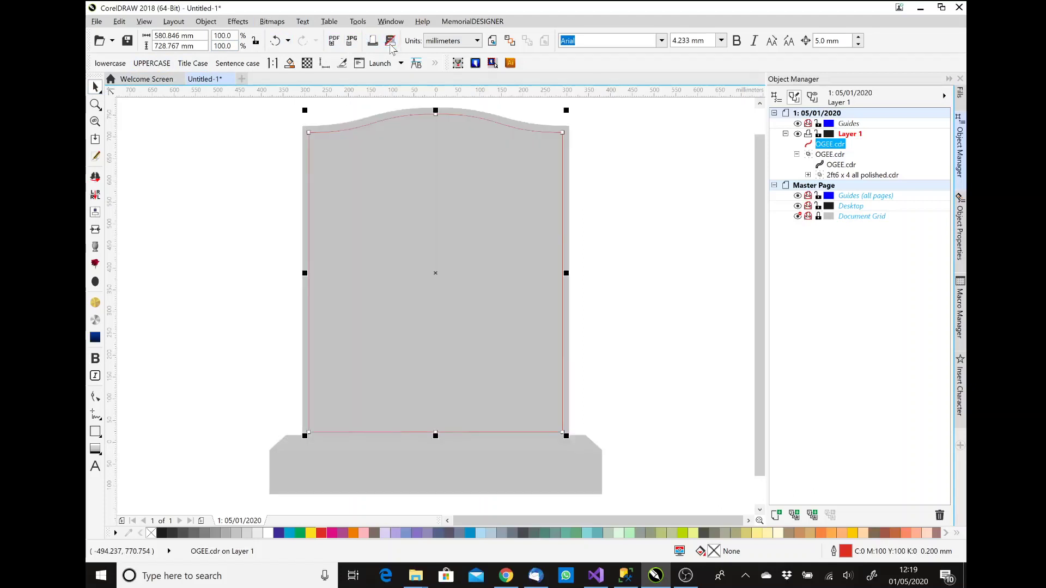
click(390, 43)
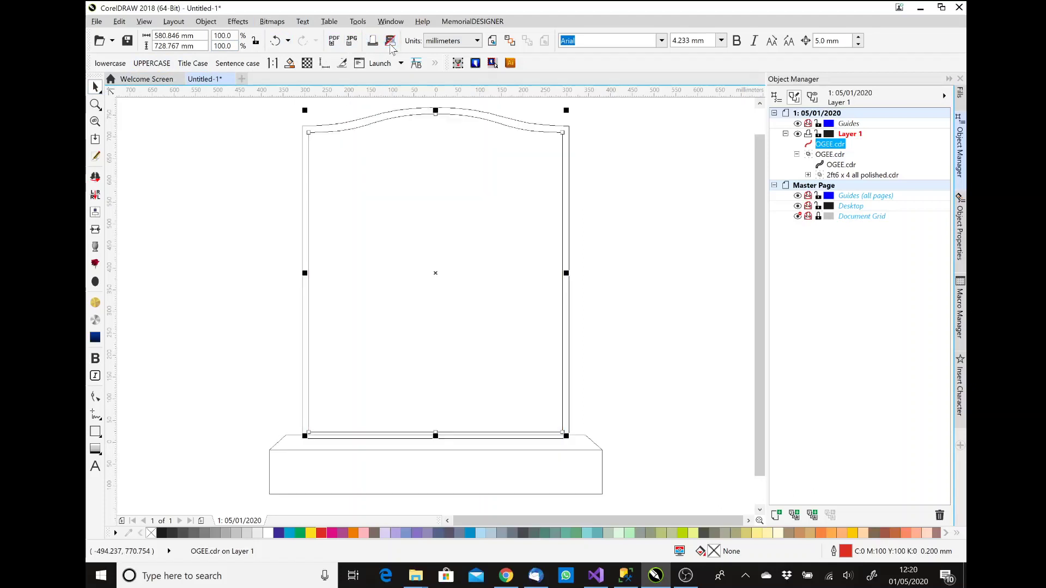
click(391, 43)
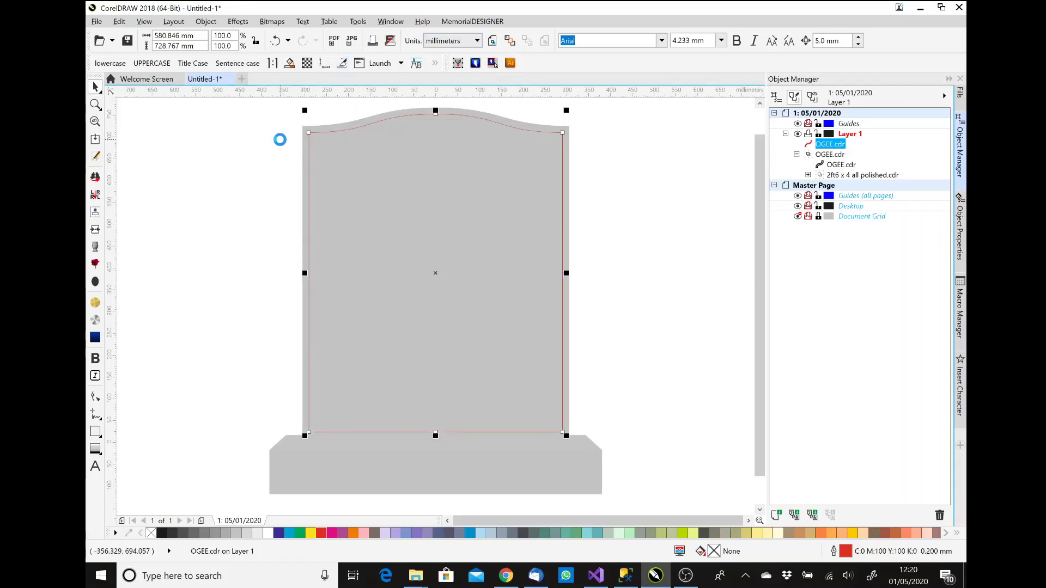
key(ctrl+c)
key(ctrl+v)
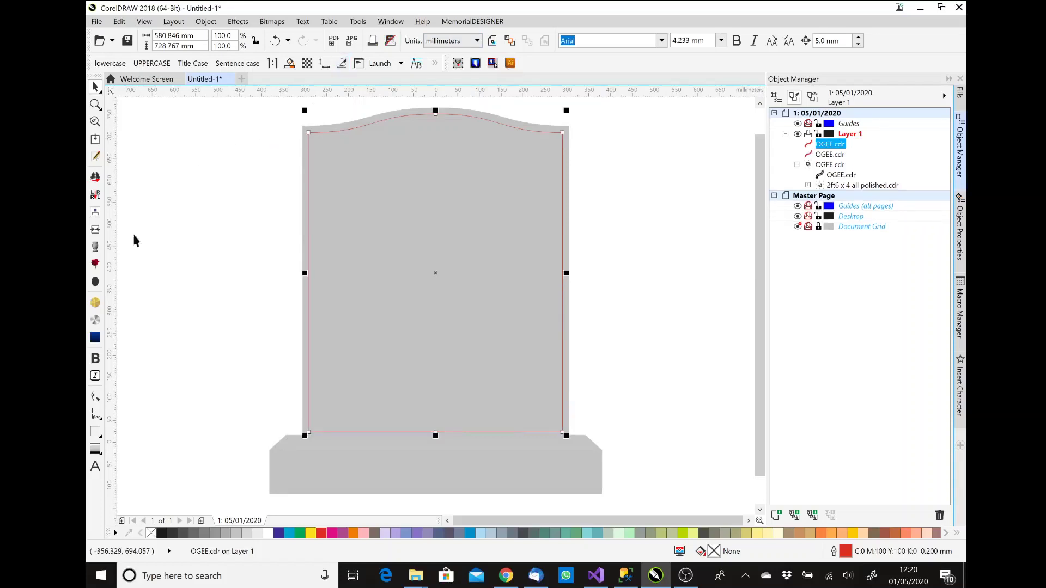
Nudge the copy's top, right and left nodes 5 mm inward to 570.846 × 718.767 mm
click(96, 396)
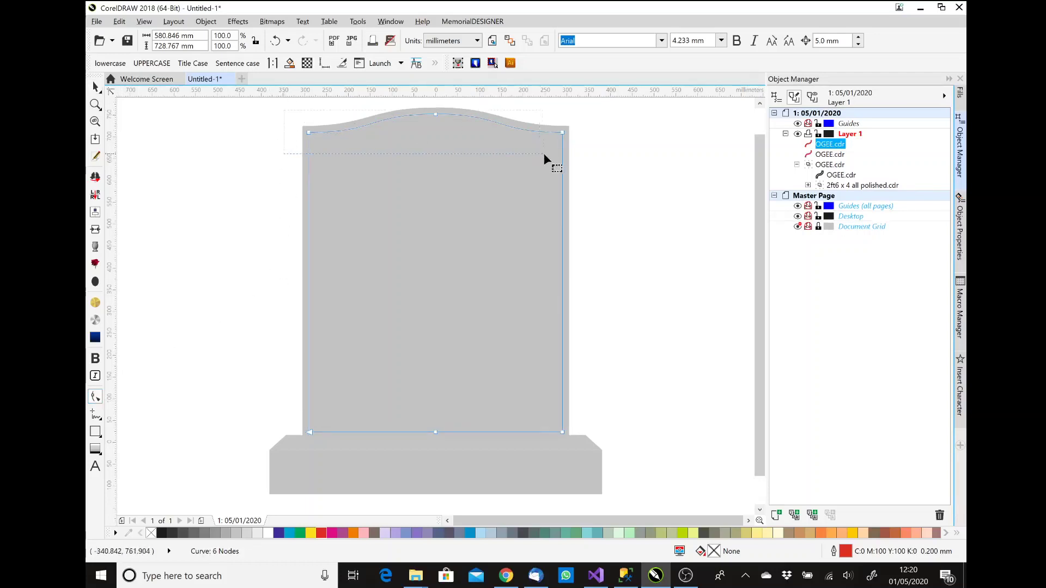
drag(543, 154, 576, 161)
key(Down)
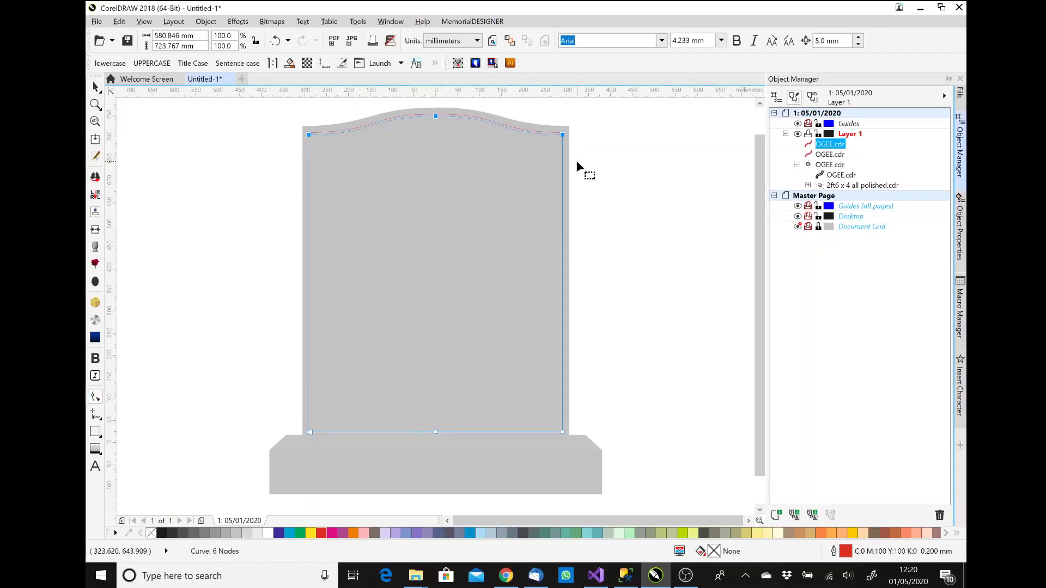
drag(545, 113, 618, 451)
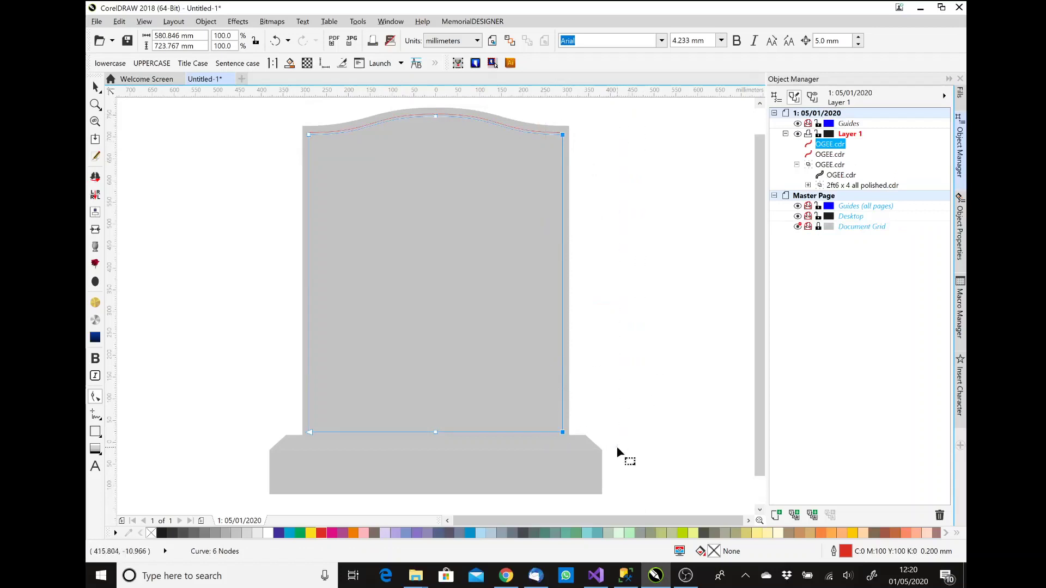
key(Left)
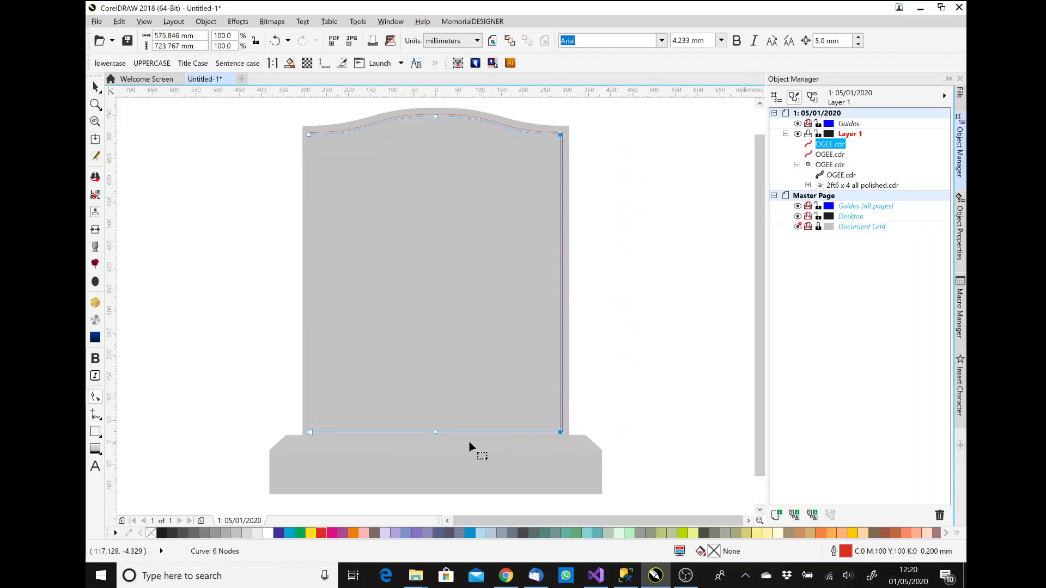
click(608, 442)
key(Tab)
drag(275, 116, 326, 451)
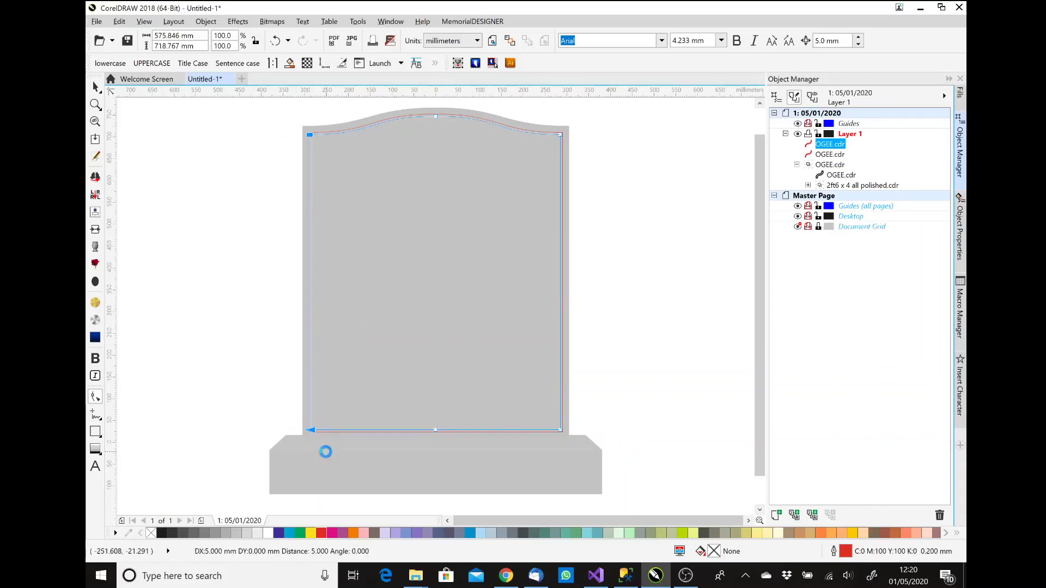
key(Right)
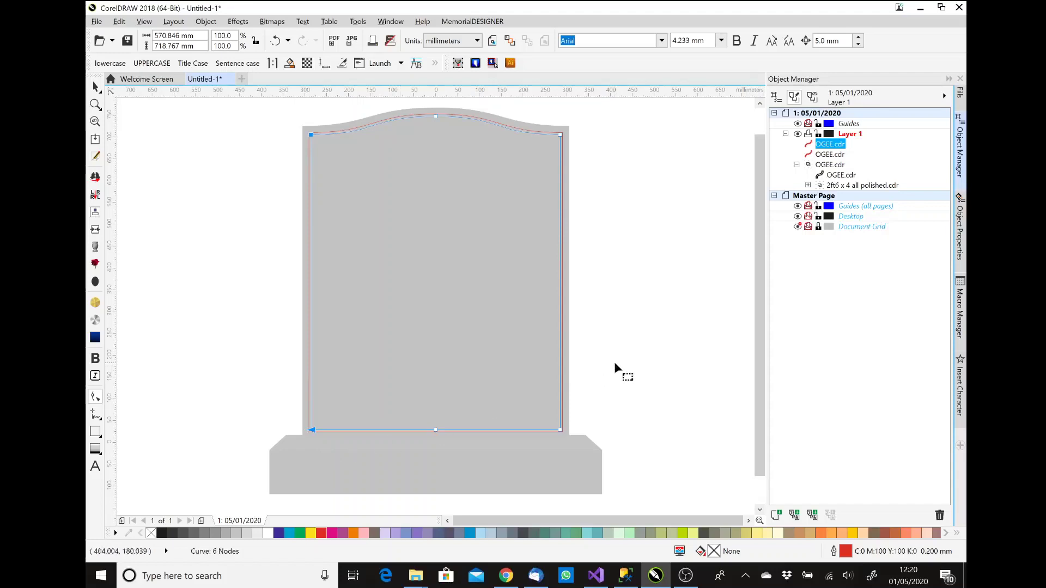
Deselect the curve and undo the last nudge, restoring a 575.846 mm width
click(95, 87)
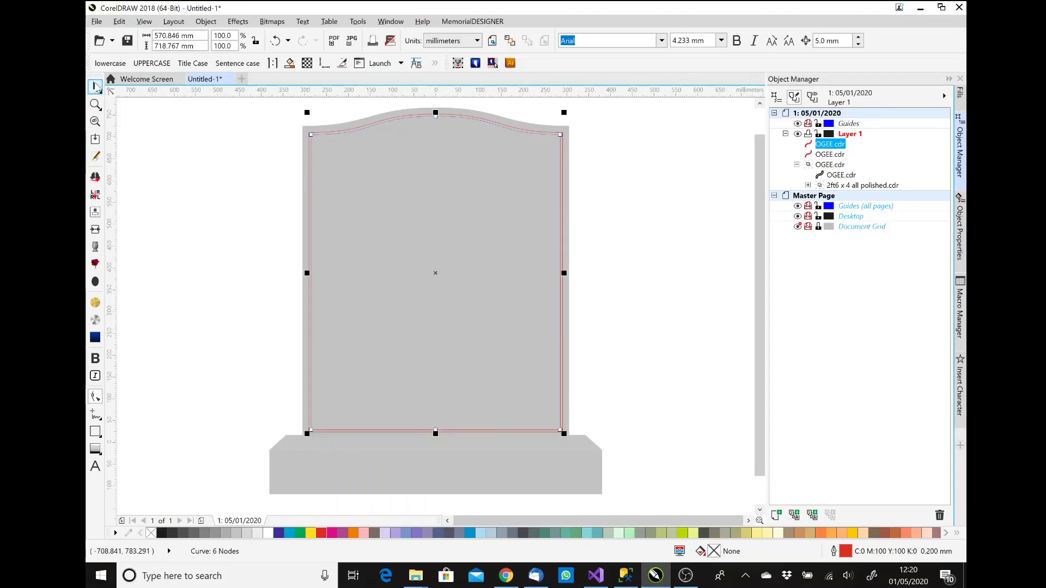
click(159, 192)
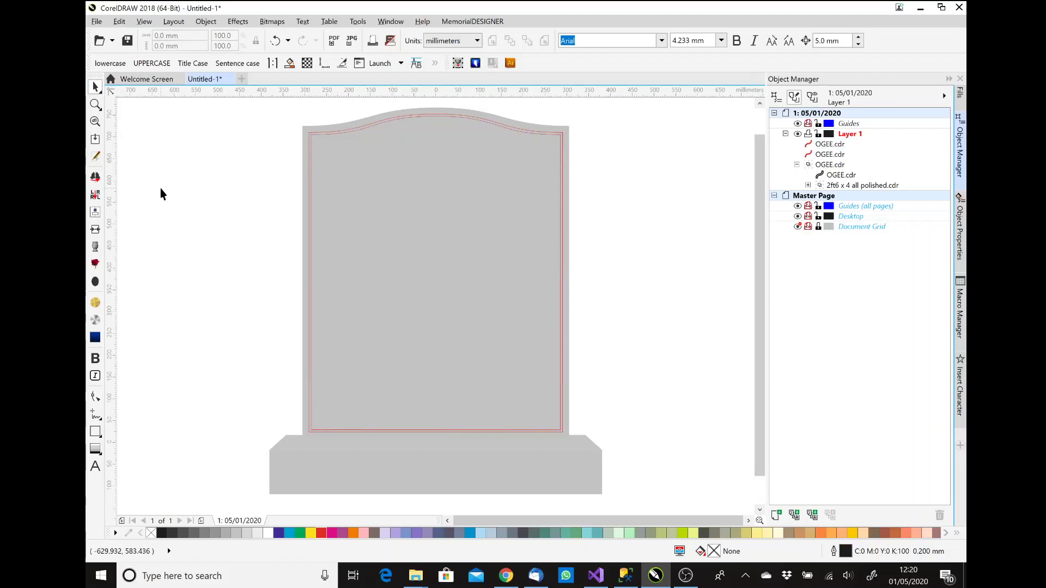
click(275, 41)
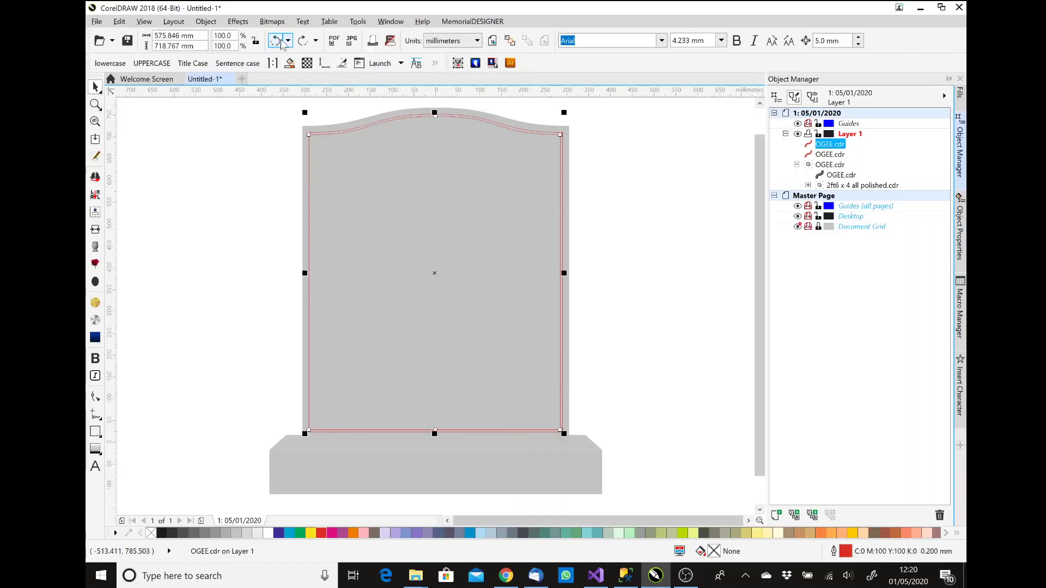
Undo the remaining nudges and the pasted copy of the inset curve
click(281, 41)
click(281, 41)
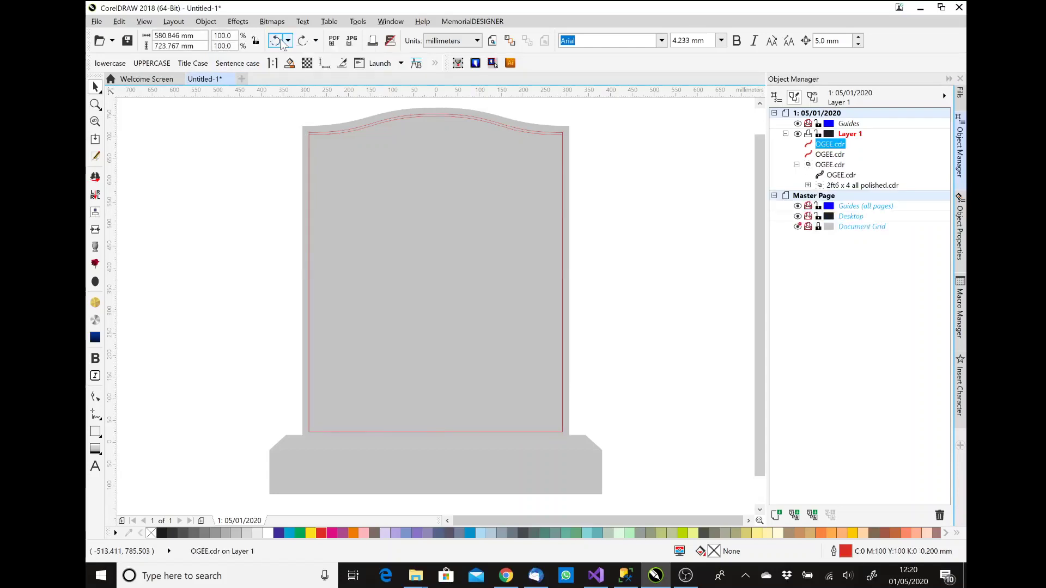
click(281, 43)
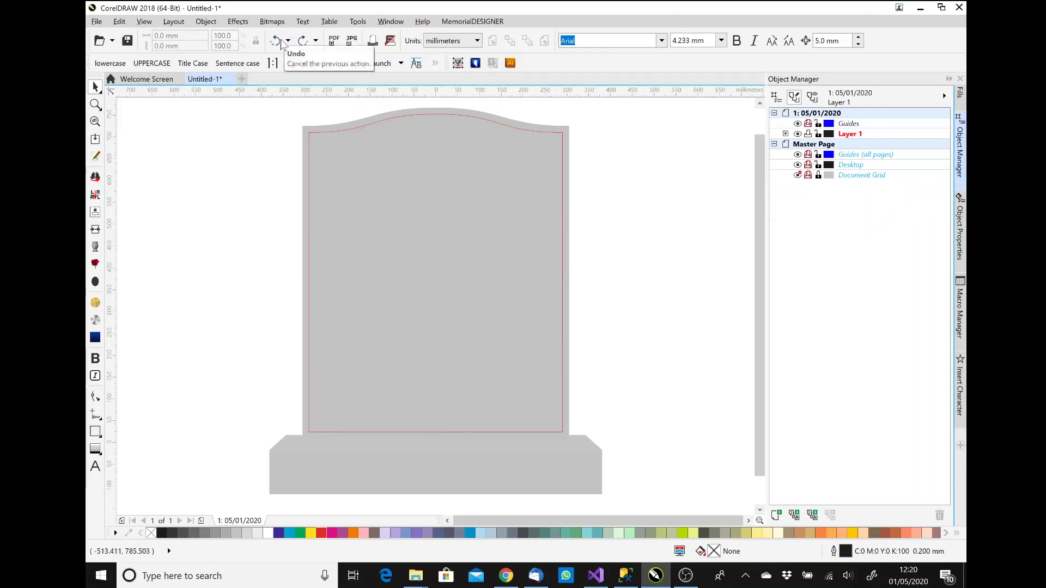
Set the red inset outline's width to 5.0 mm in Object Properties
click(377, 122)
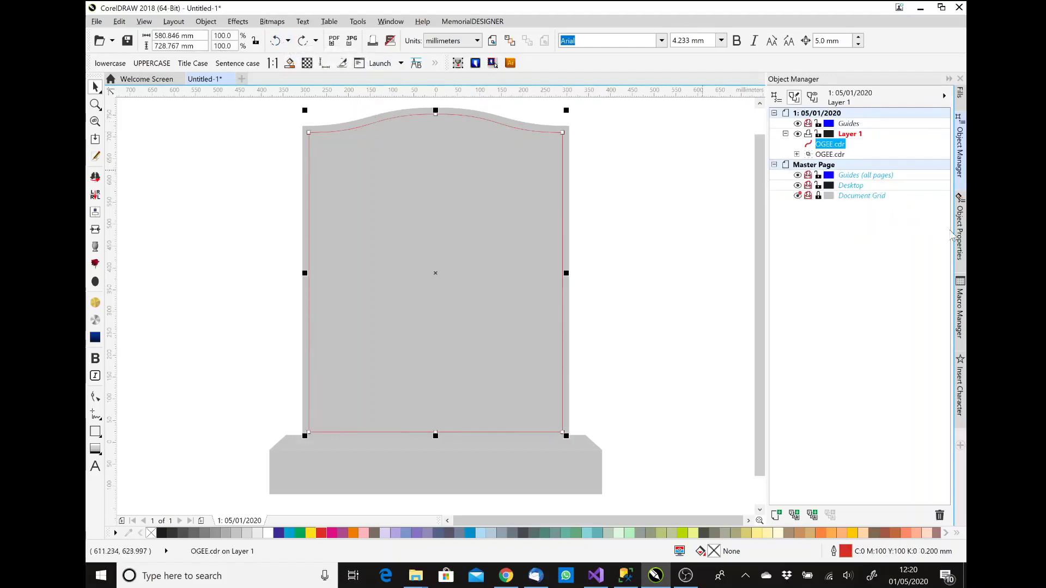
click(968, 238)
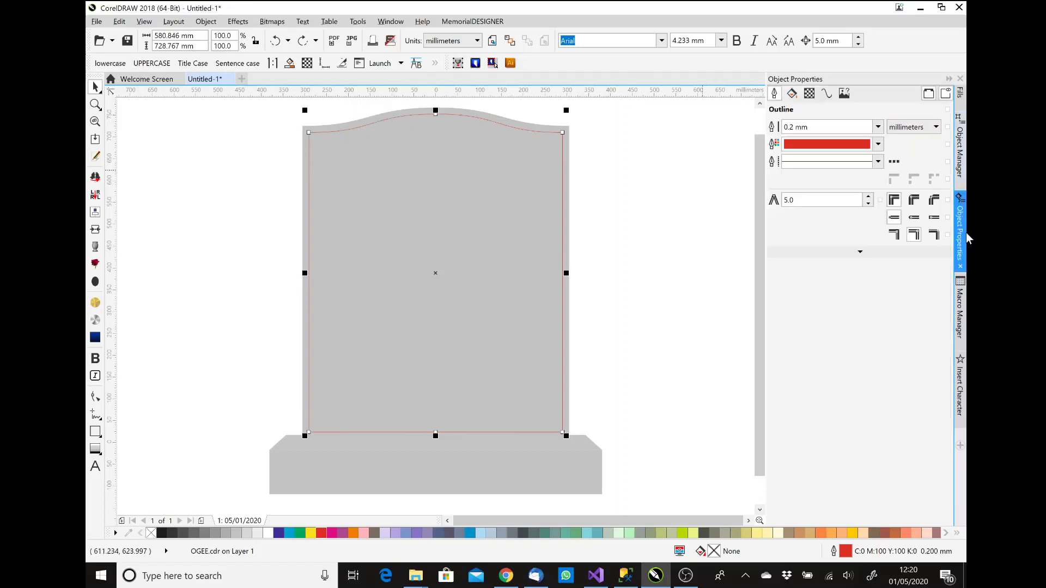
click(878, 127)
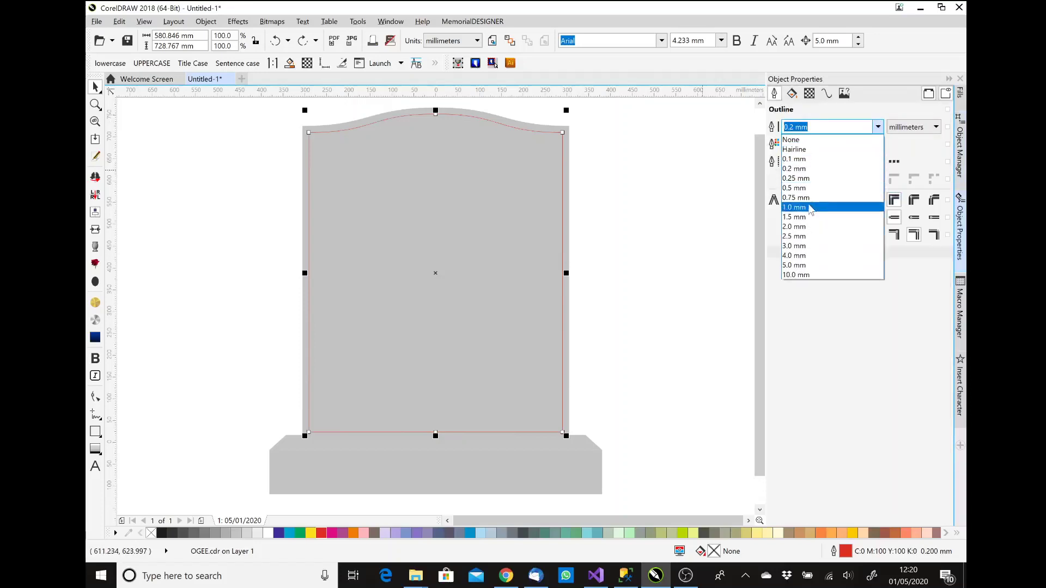
click(793, 266)
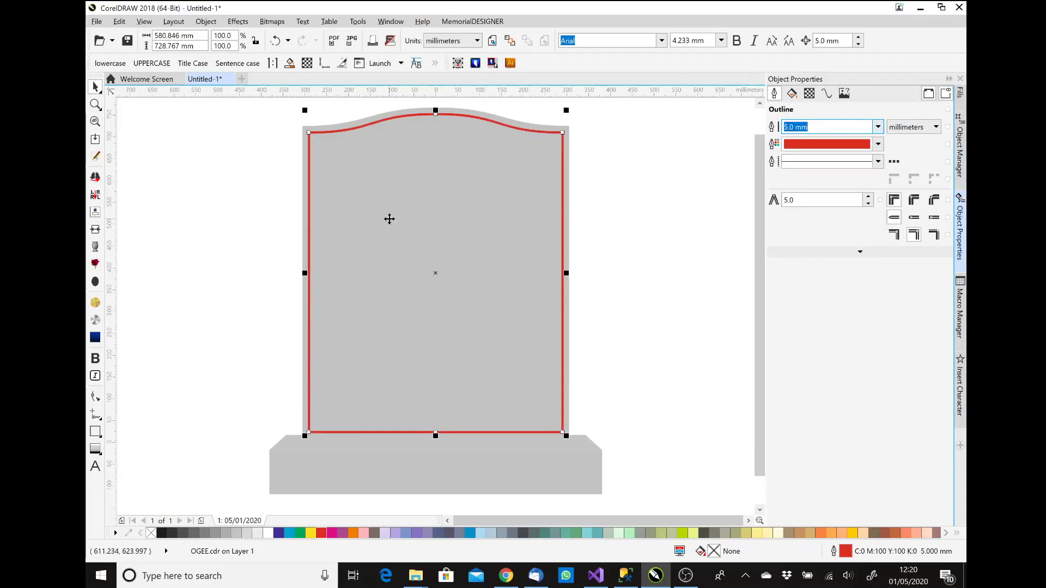
click(203, 25)
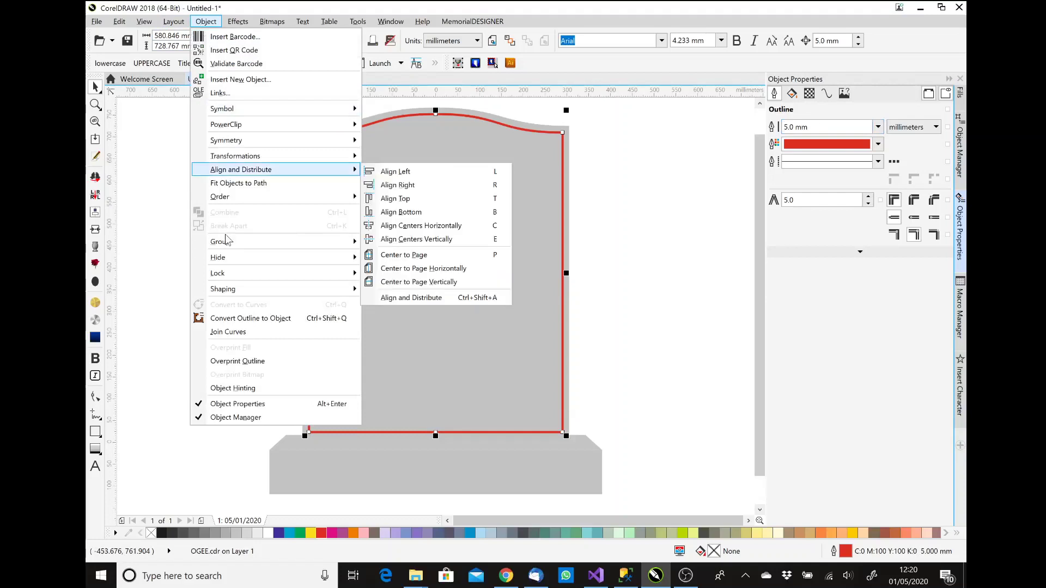
click(212, 21)
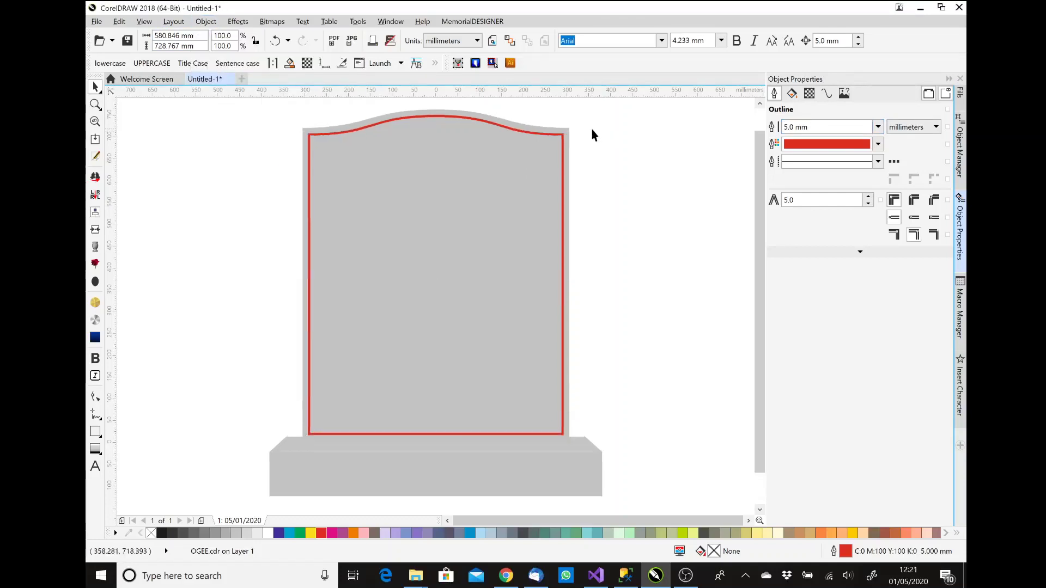
Zoom in and toggle wireframe view on and off to check the headstone
scroll(590, 133, up, 2)
scroll(591, 133, up, 1)
scroll(600, 194, up, 3)
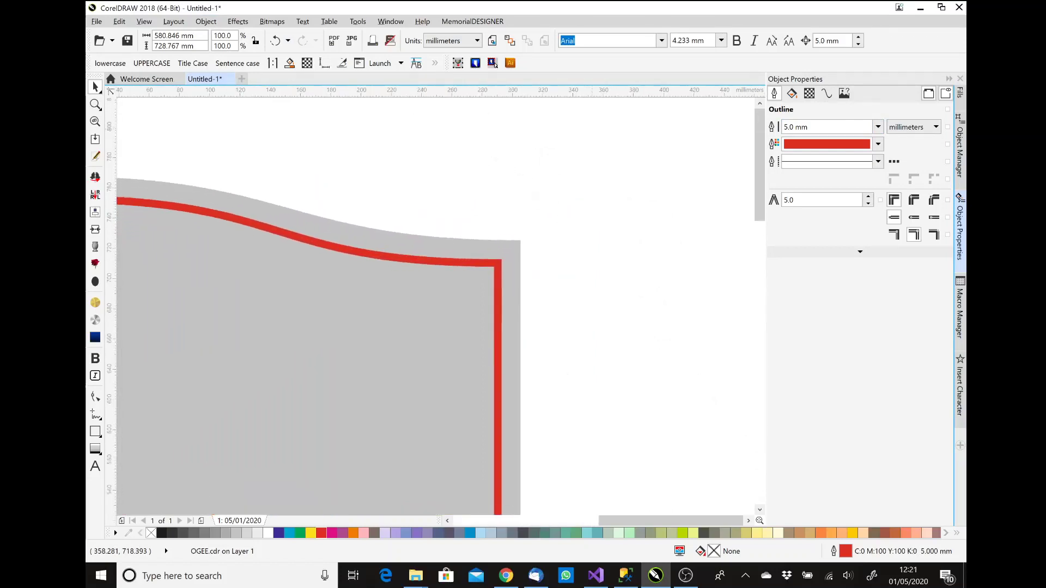
click(390, 42)
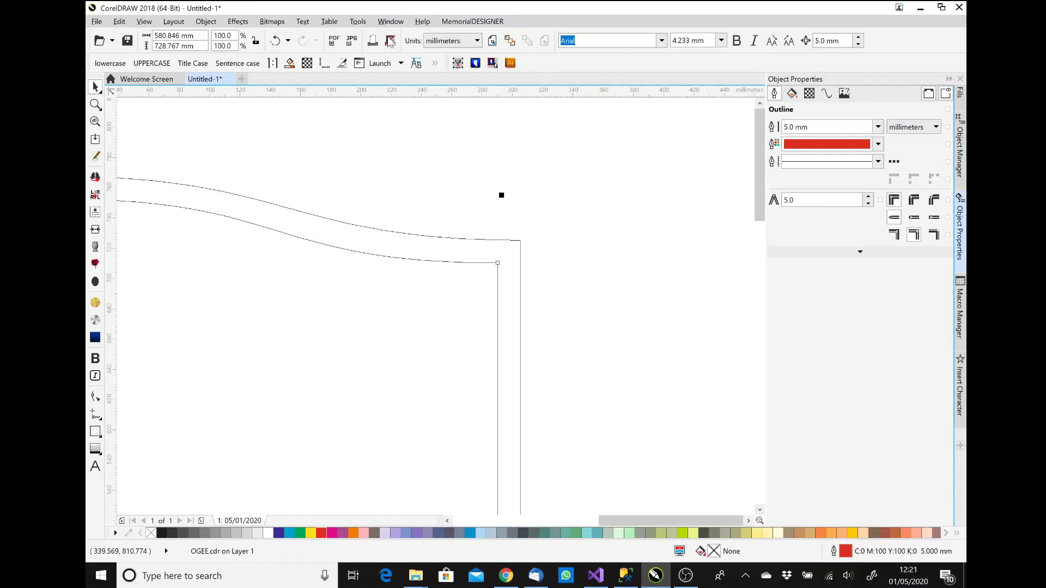
click(391, 42)
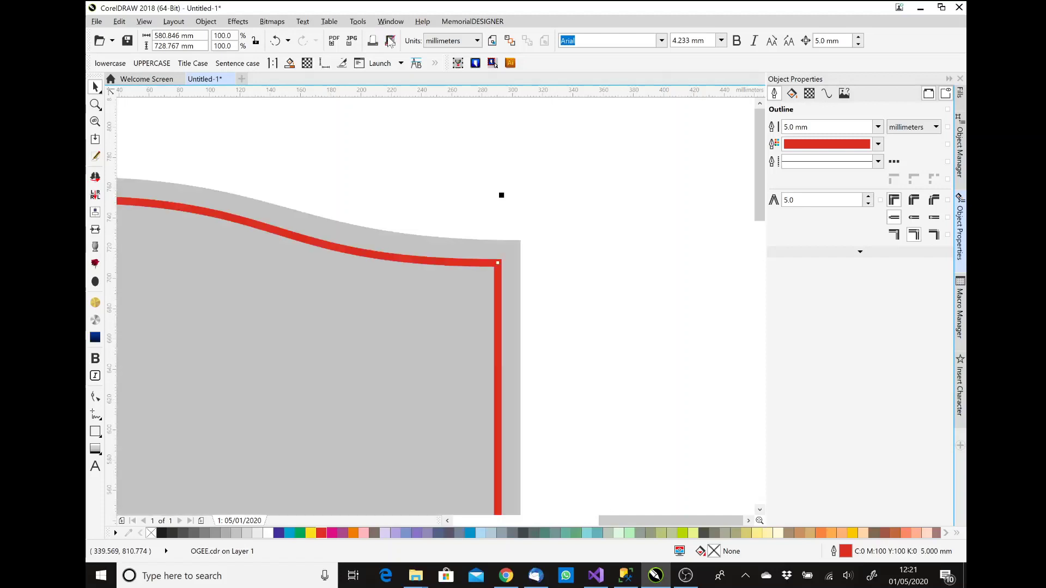
Convert the 5.0 mm red outline to a filled object and fit the whole headstone in view
click(207, 22)
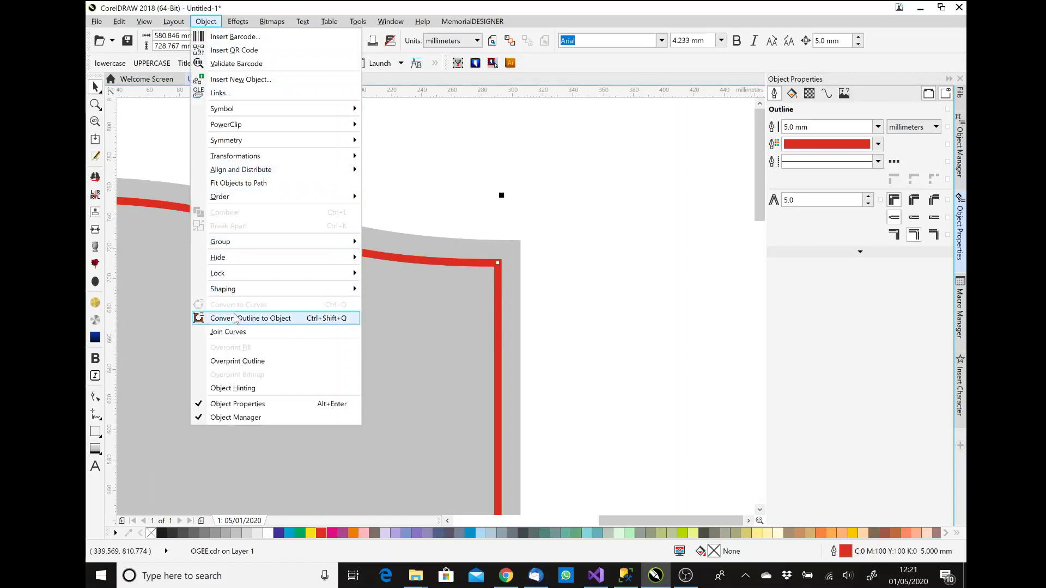
click(235, 318)
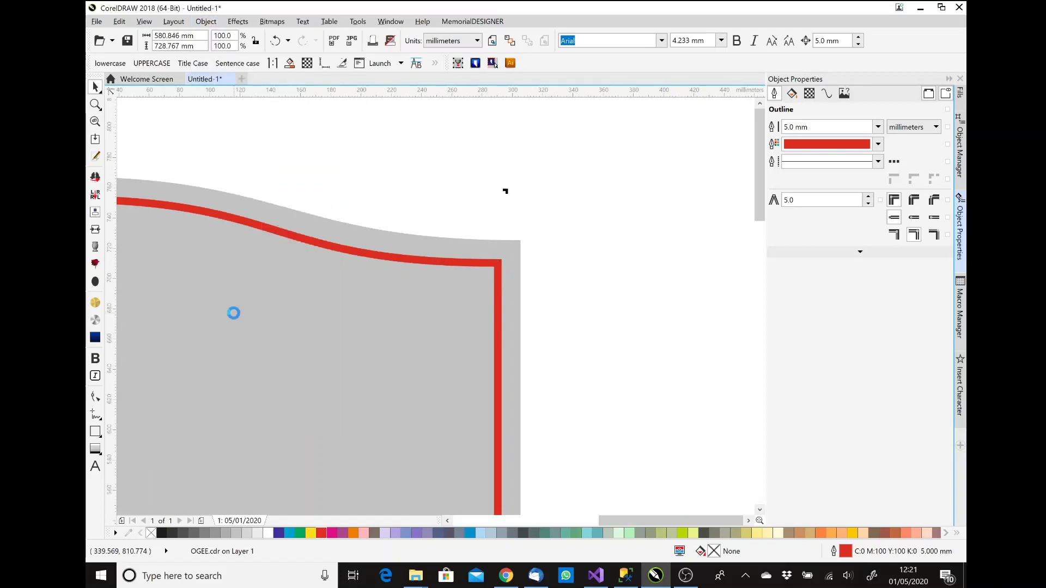
click(390, 41)
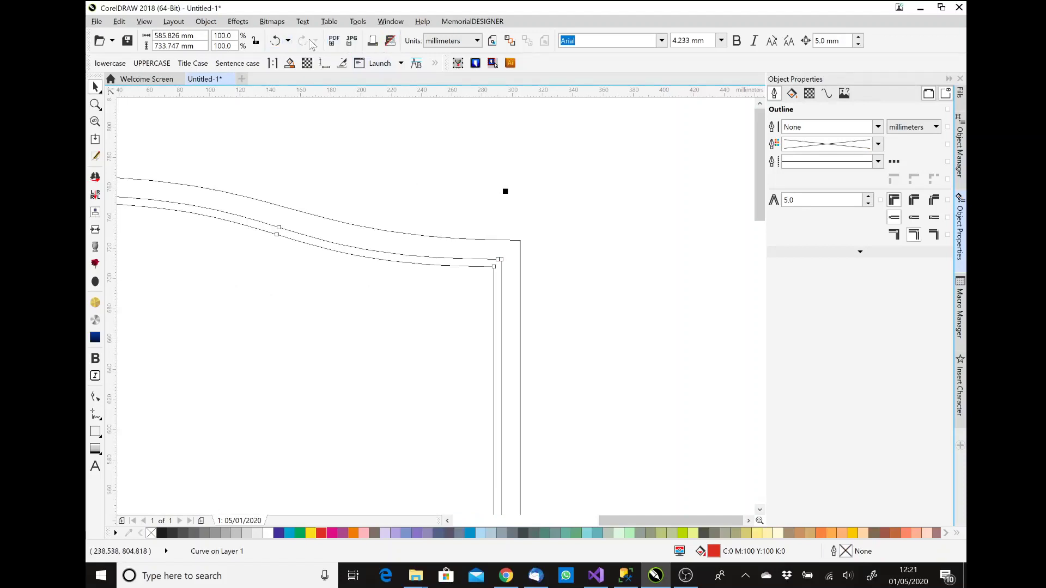
click(391, 41)
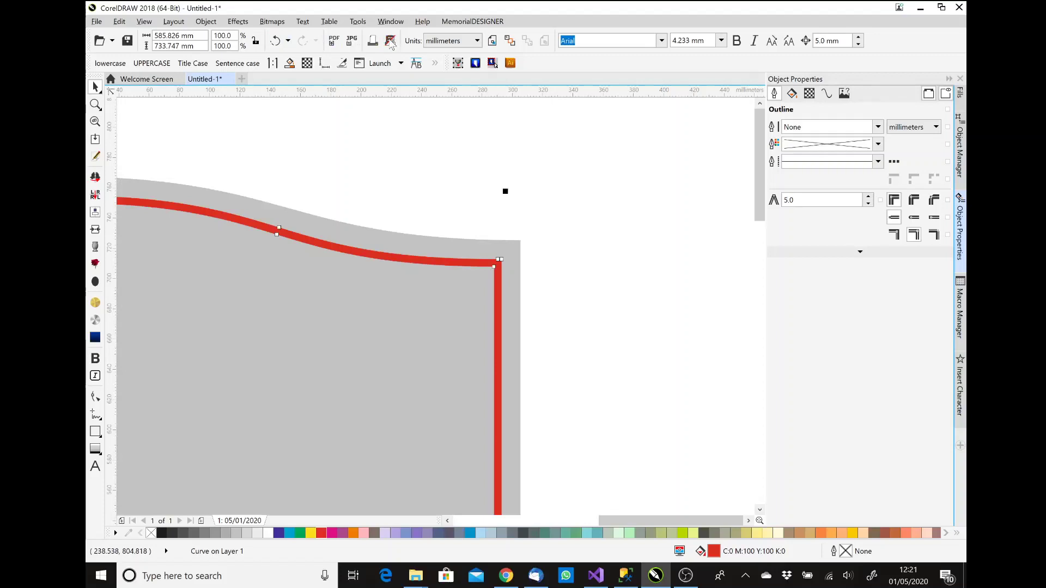
key(F4)
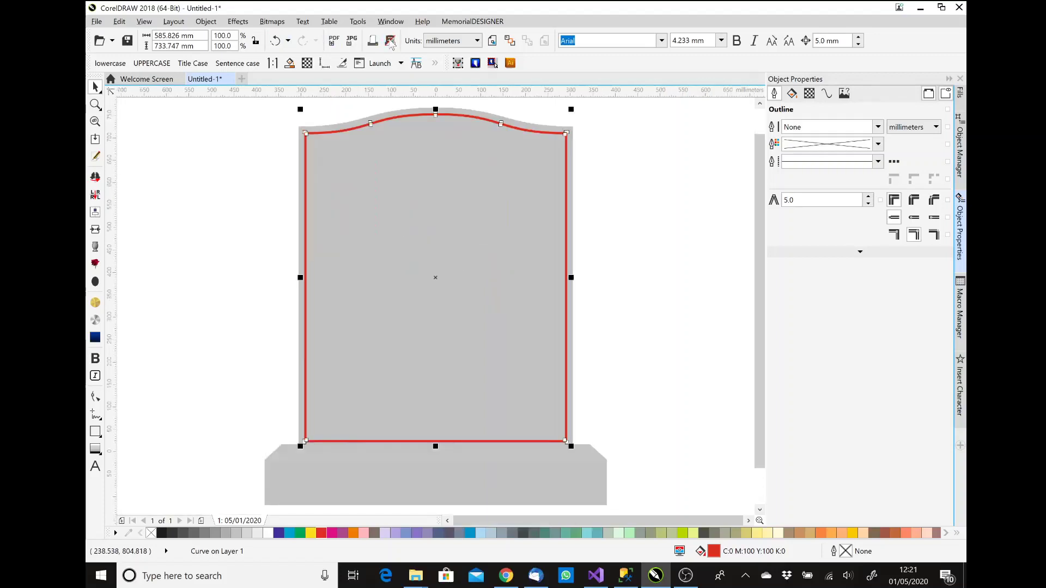
Turn the gold pin line into an unfilled band with a thin 0.2 mm black outline
click(95, 303)
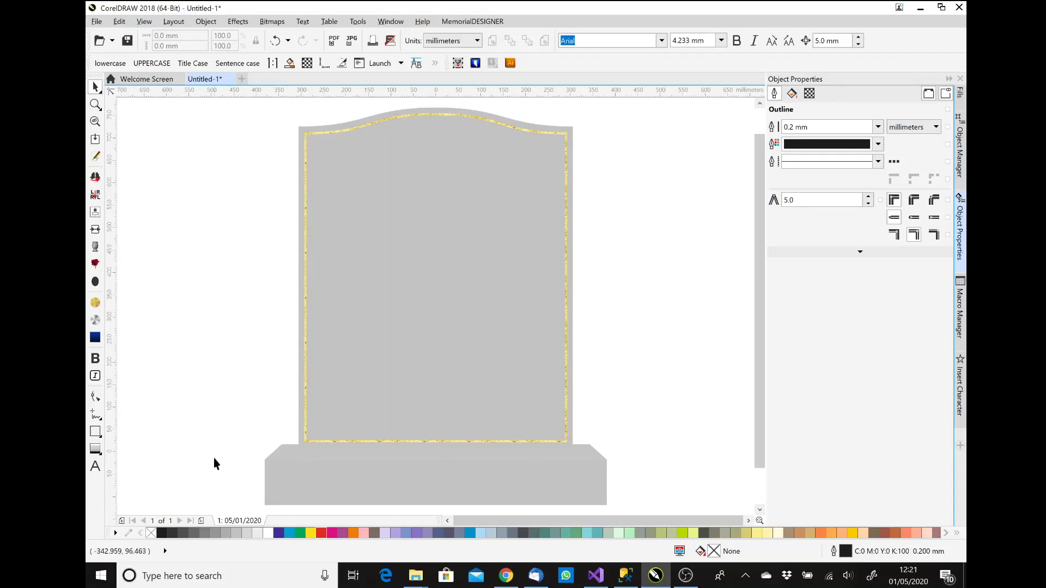
click(305, 383)
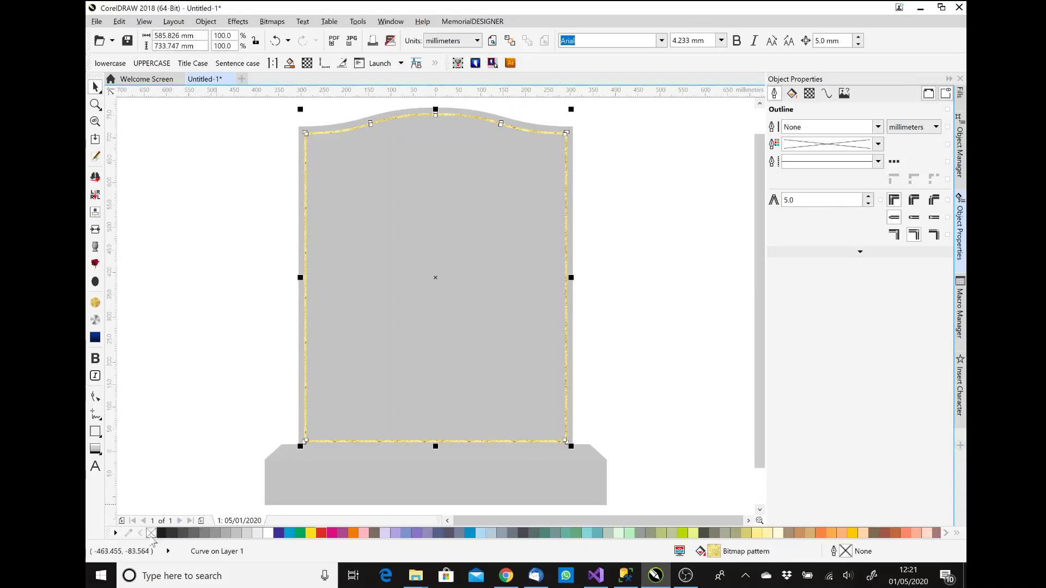
right_click(150, 533)
click(151, 533)
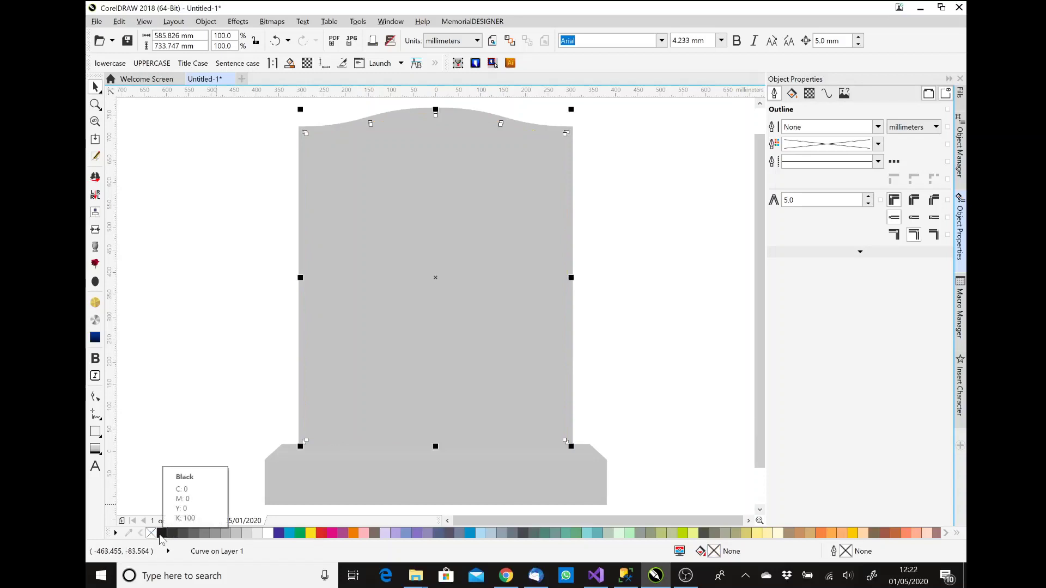
right_click(161, 534)
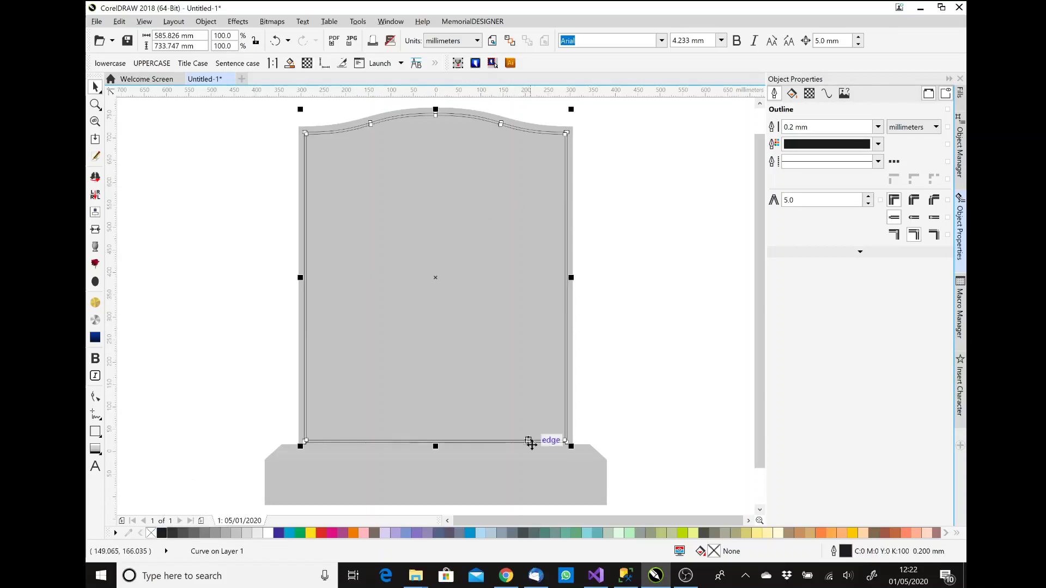
Nudge the base down clear of the headstone, then put the pin line band into Shape-tool node editing
click(314, 484)
ctrl+click(314, 485)
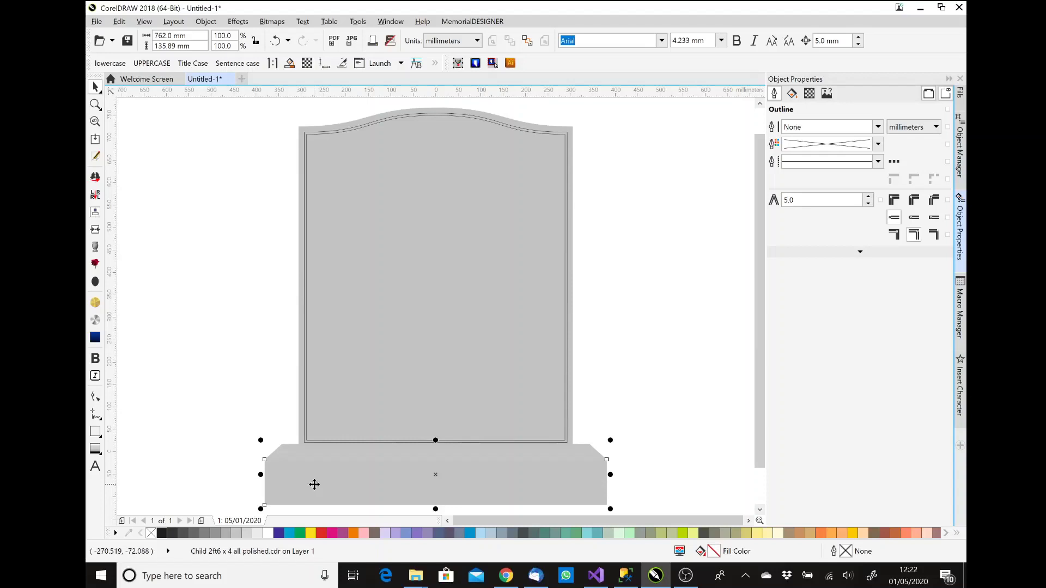
key(Down)
key(Down)
key(Down)
key(Down)
key(Down)
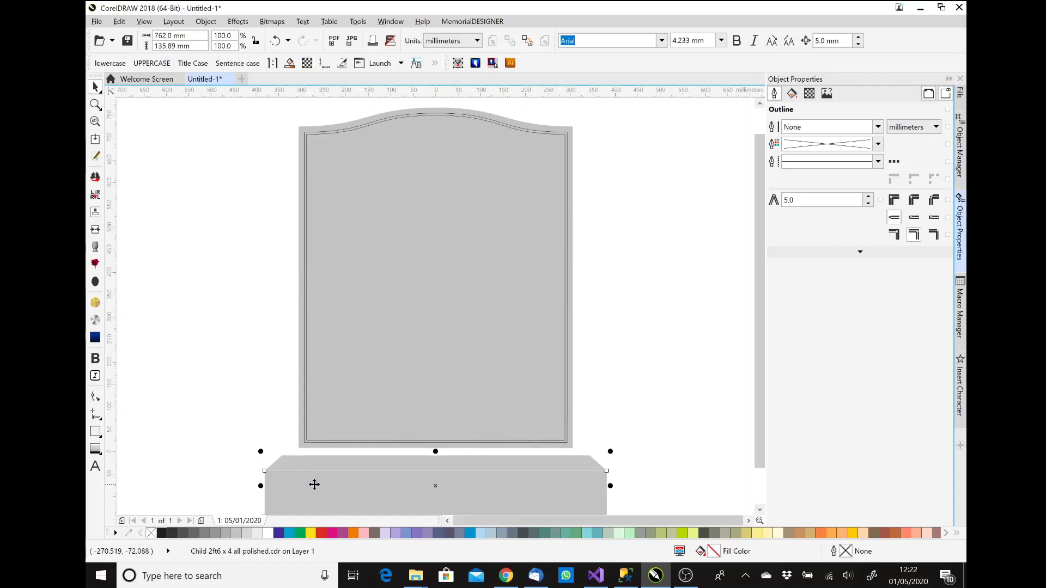
click(304, 381)
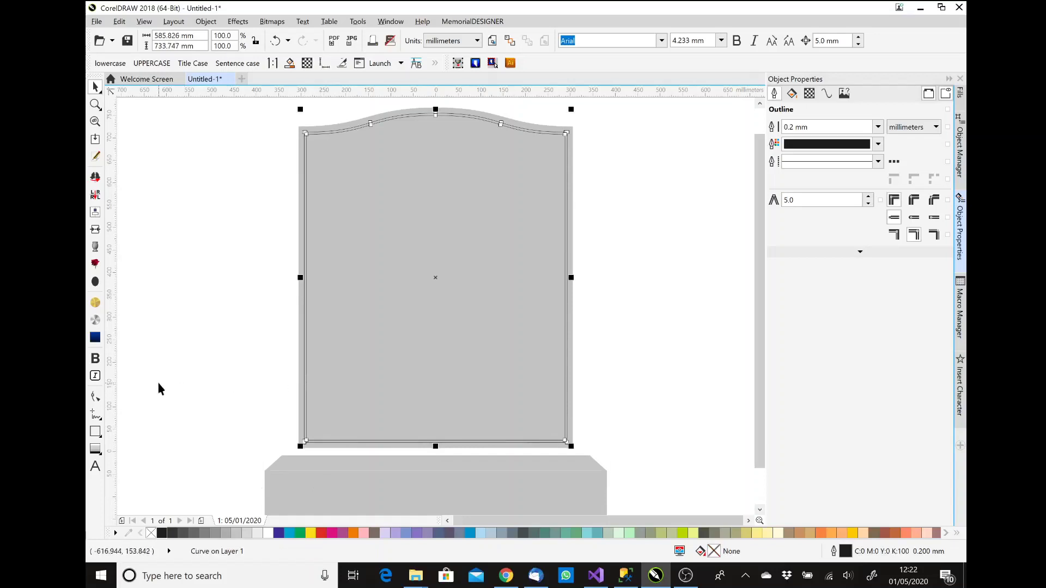
key(F10)
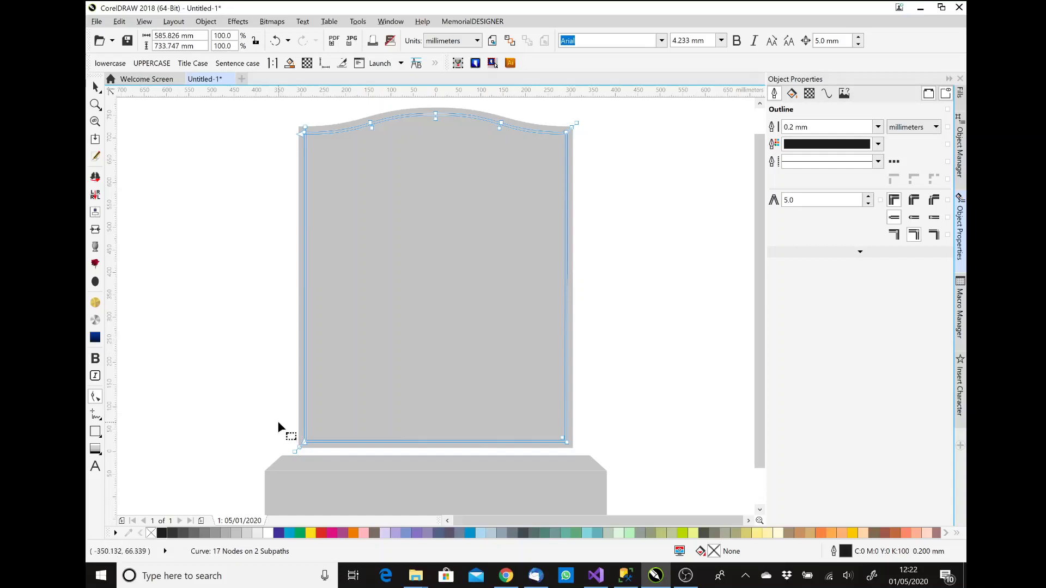
Move the band's bottom nodes down 25 mm, making it 758.747 mm tall
drag(277, 424, 583, 466)
key(Down)
key(Down)
key(Down)
key(Down)
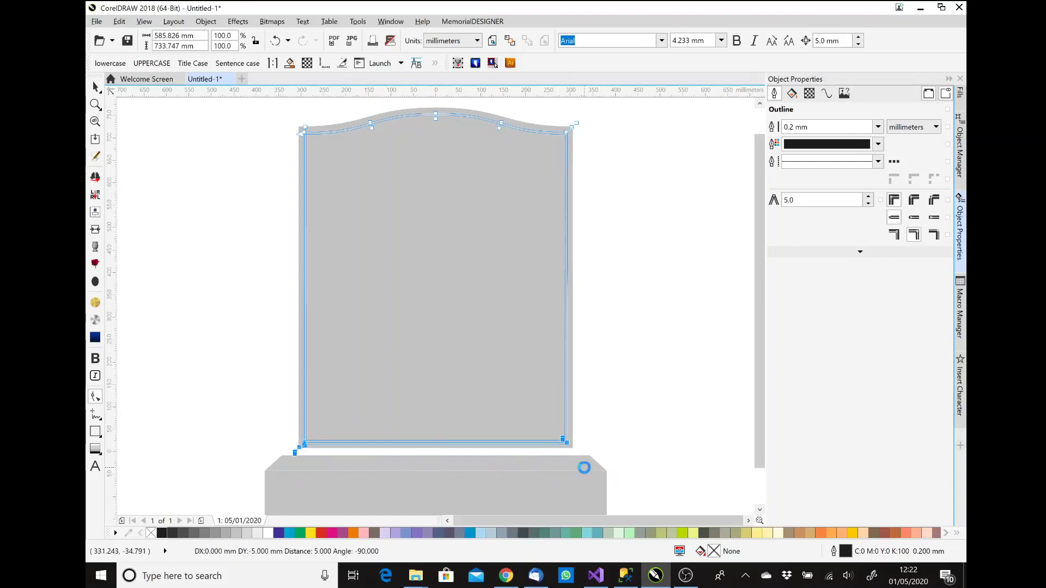
key(Down)
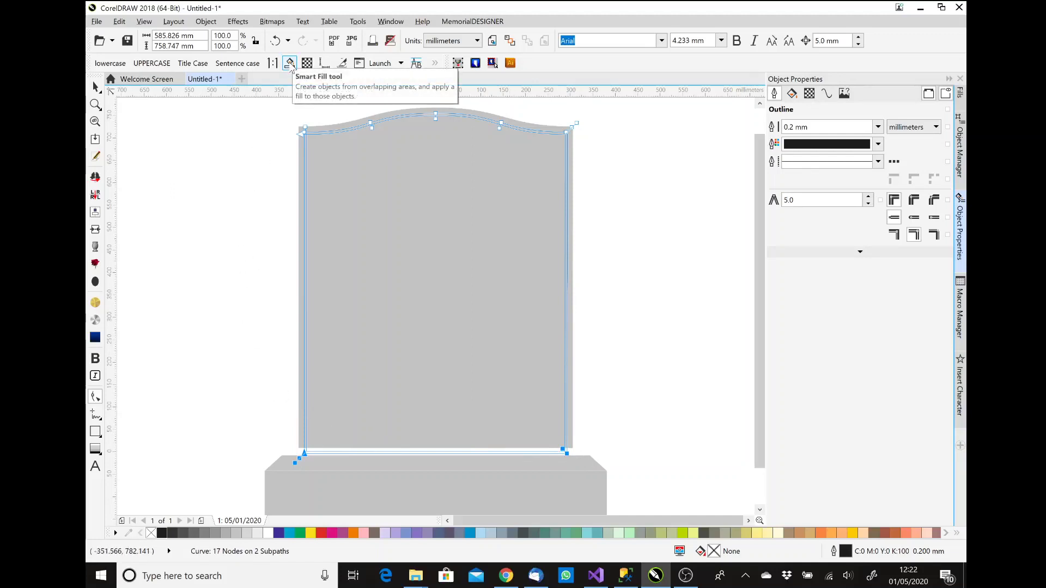
Smart Fill the band's overlap inside the headstone, then remove the extended original band
click(290, 63)
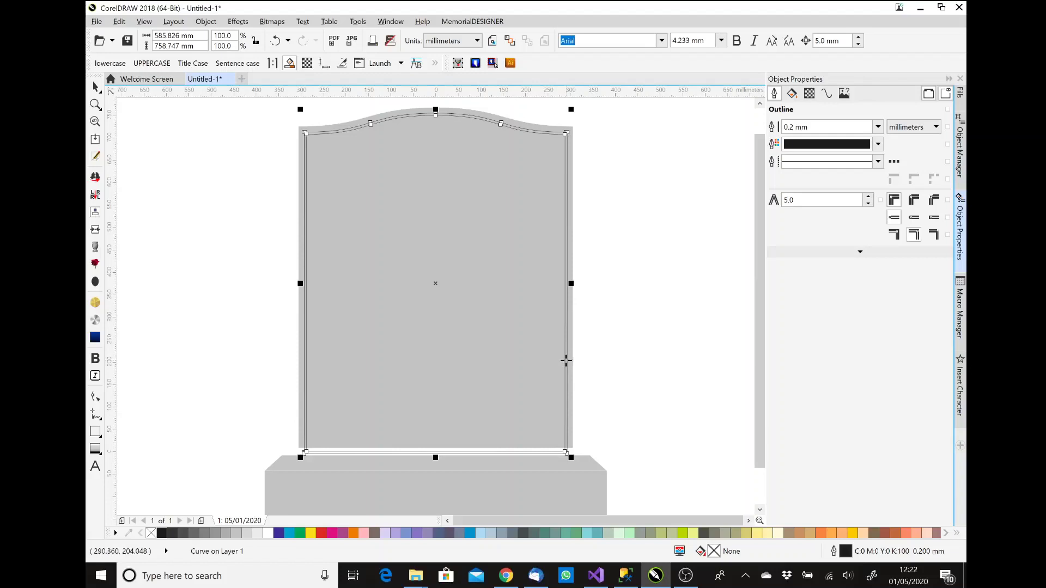
click(566, 360)
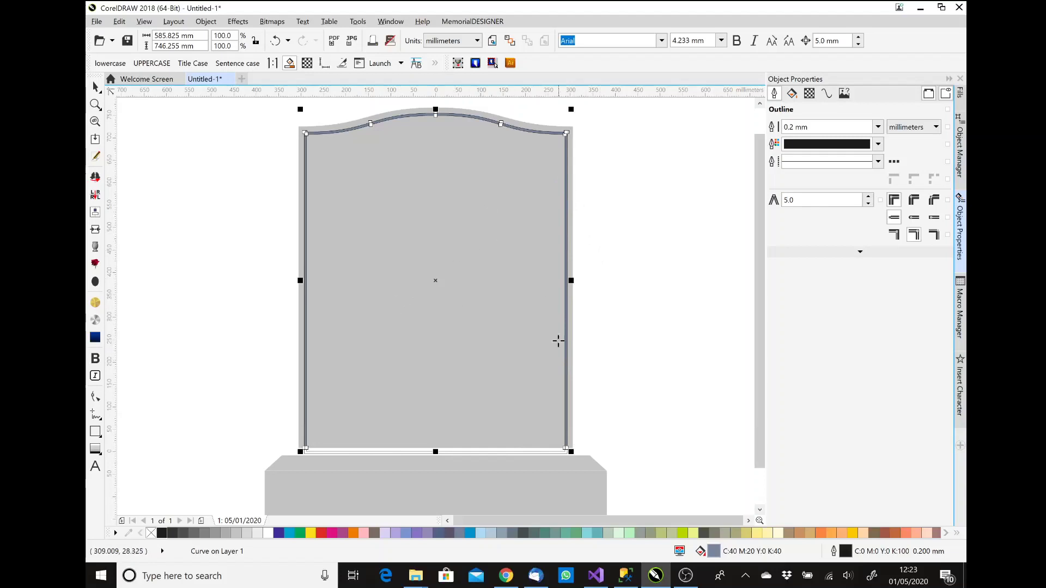
click(98, 90)
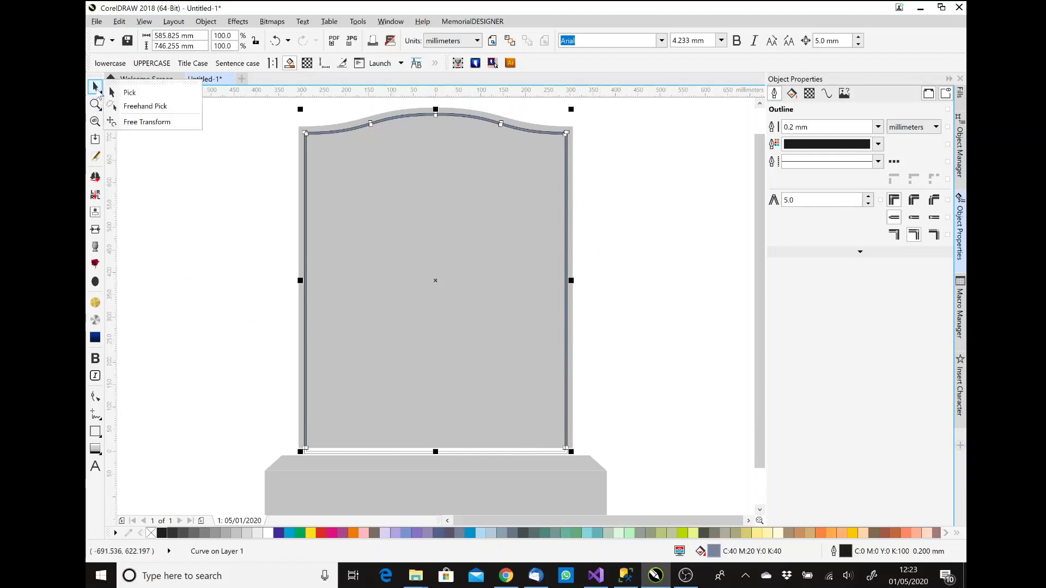
click(129, 92)
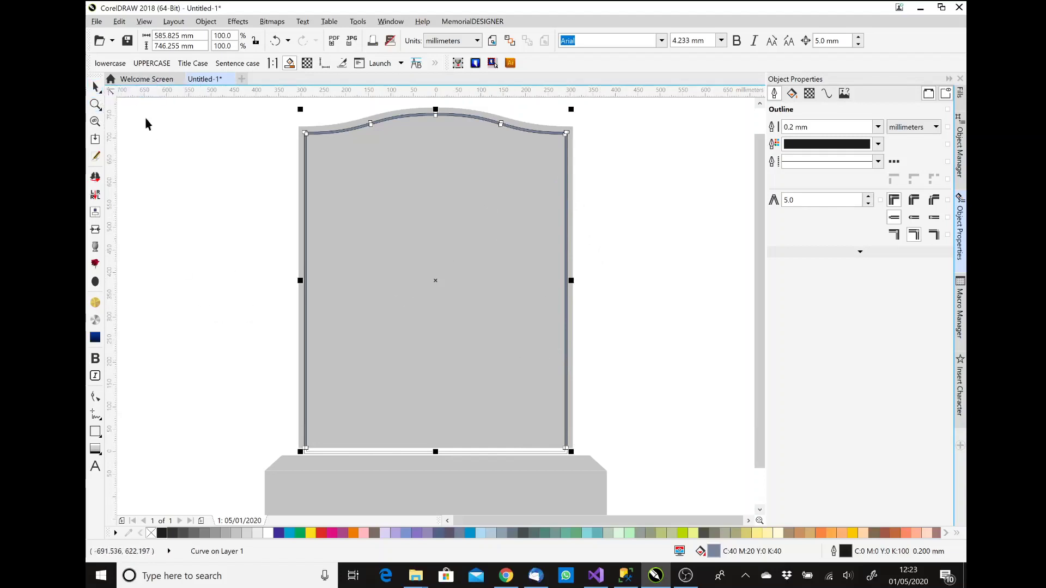
click(347, 452)
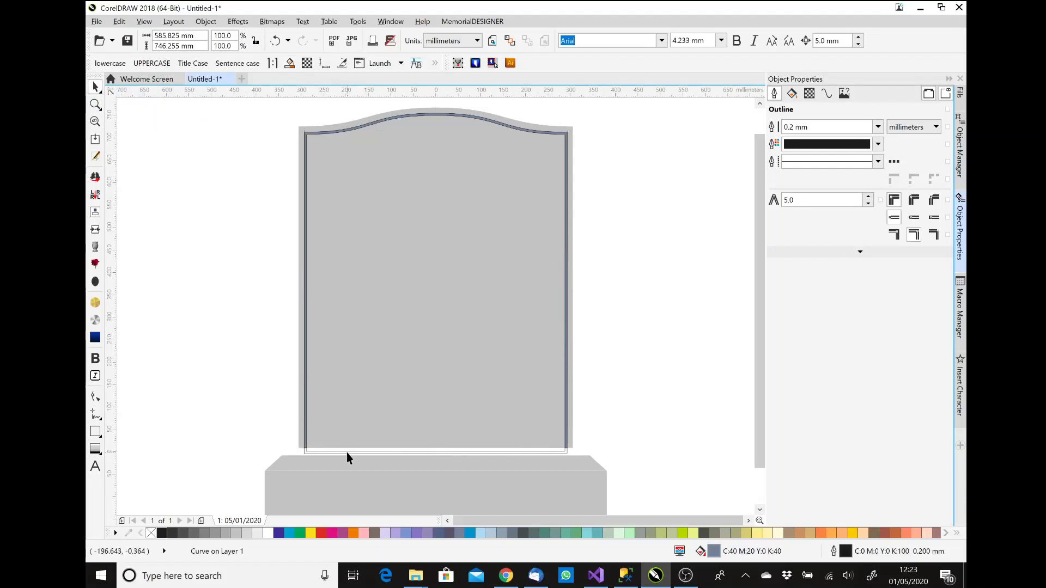
key(Escape)
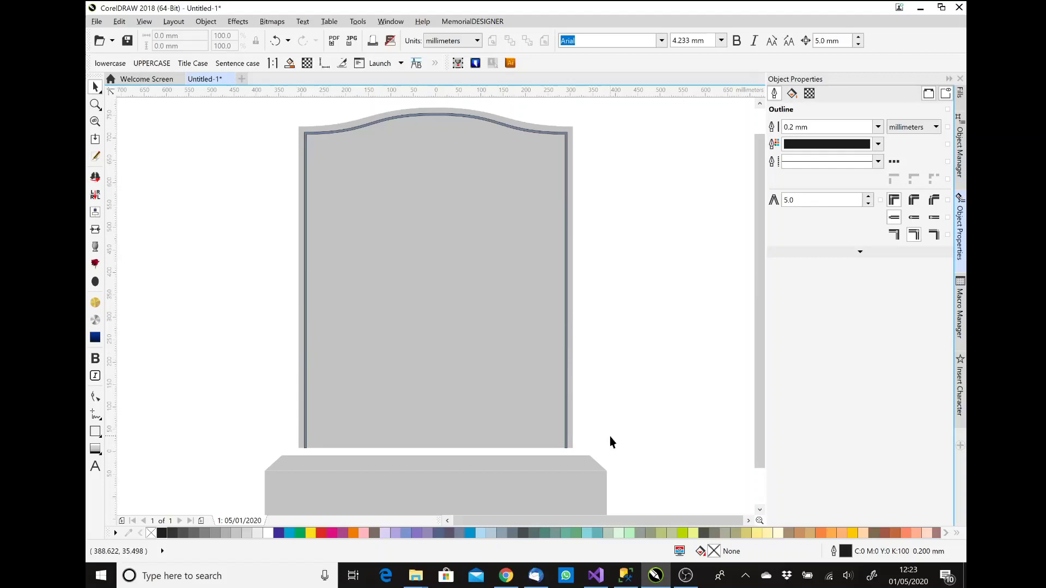
Give the new pin line a gold pattern fill with no outline
click(567, 364)
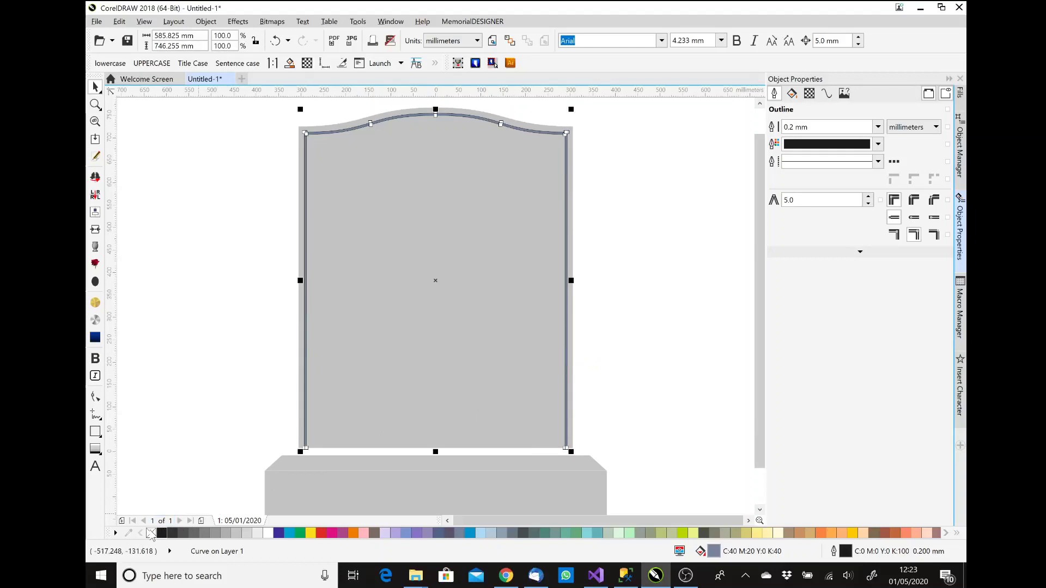
right_click(151, 534)
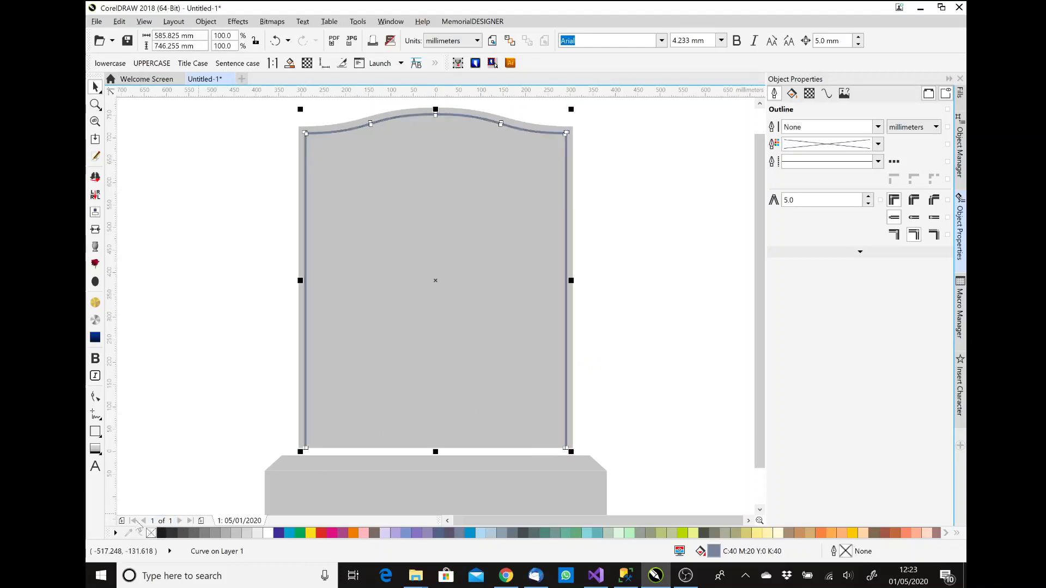
click(95, 302)
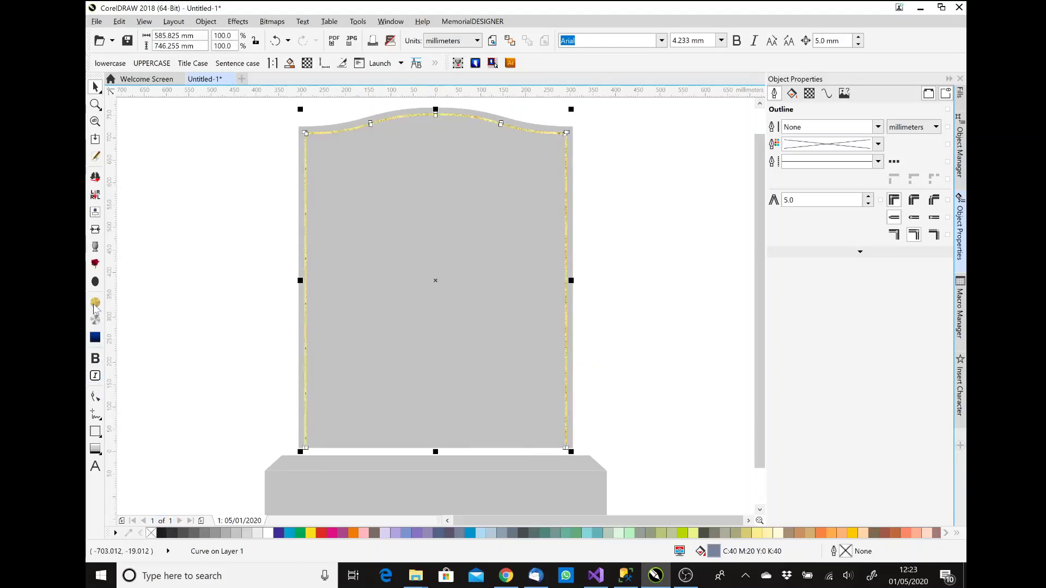
Nudge the base back up directly beneath the headstone
click(365, 492)
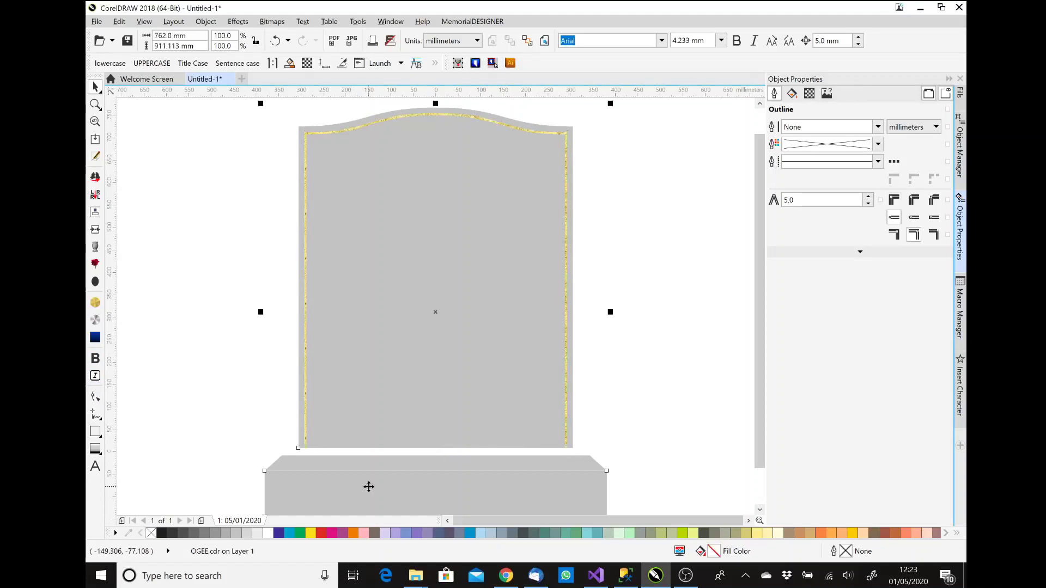
ctrl+click(369, 487)
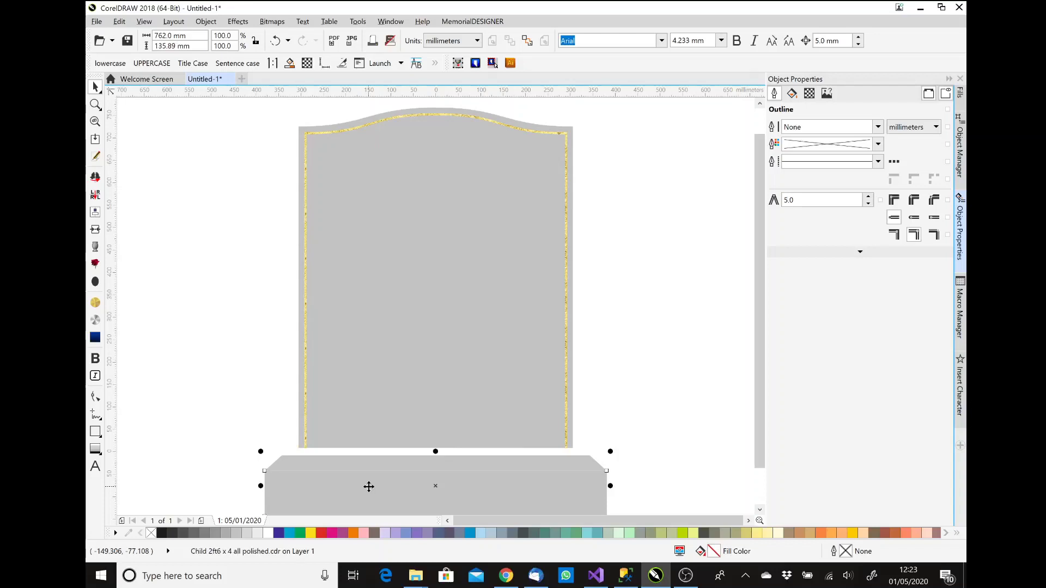
key(Up)
key(Up)
key(Up)
key(Up)
key(Up)
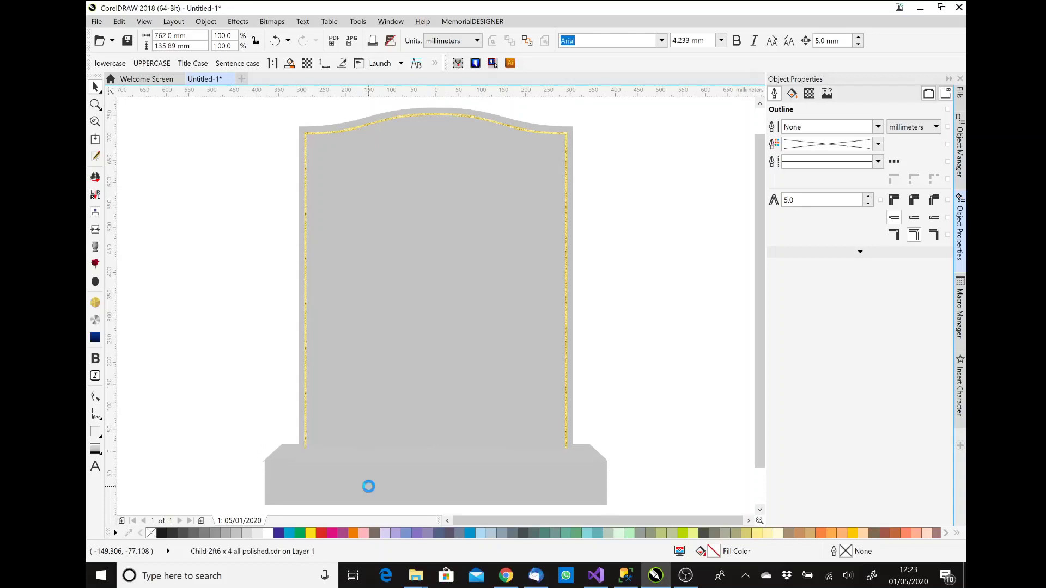
click(283, 353)
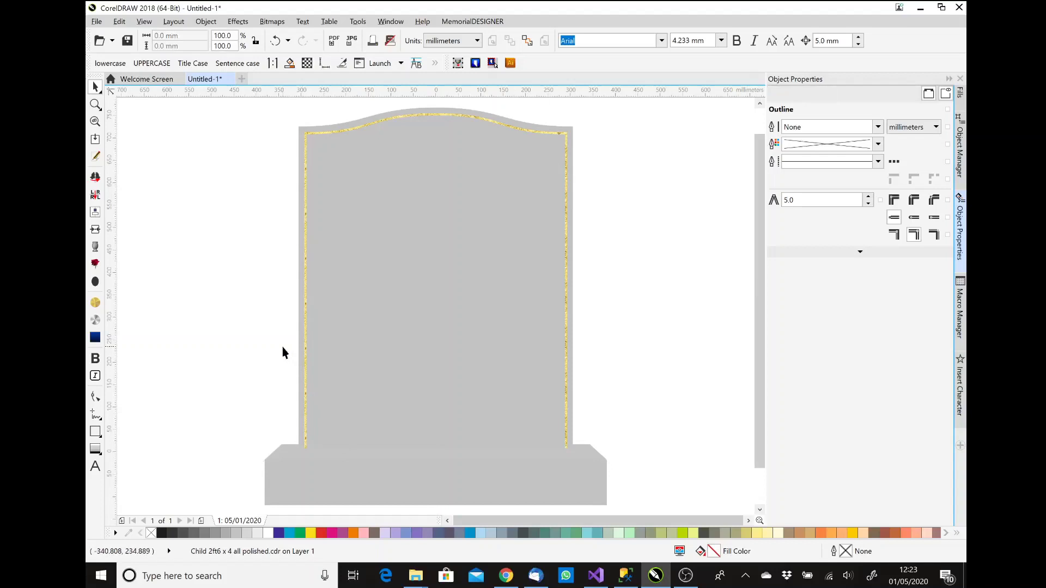